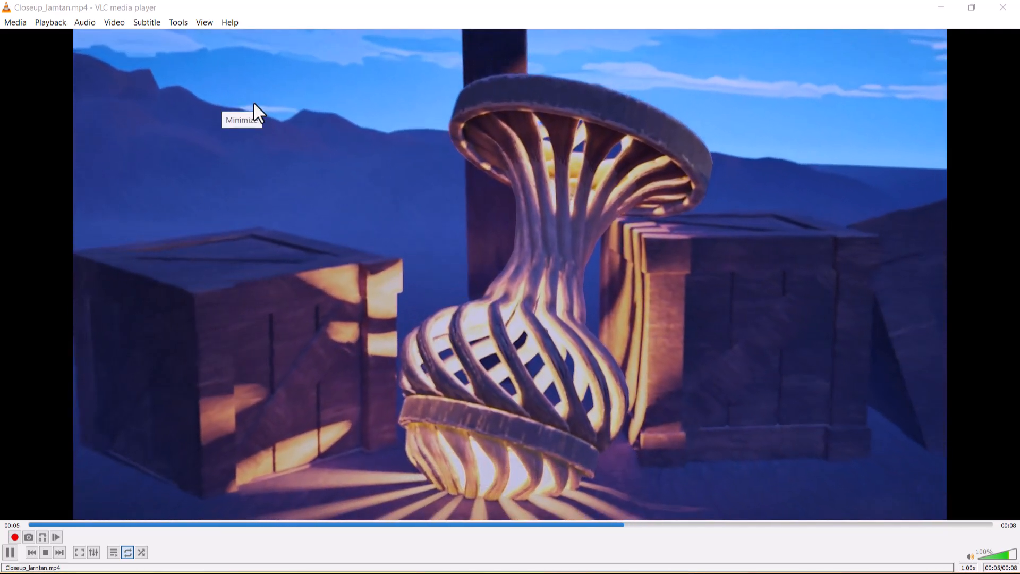
Close the video player, open the Closeup_Laltan_Render folder and copy its path
left_click(1000, 14)
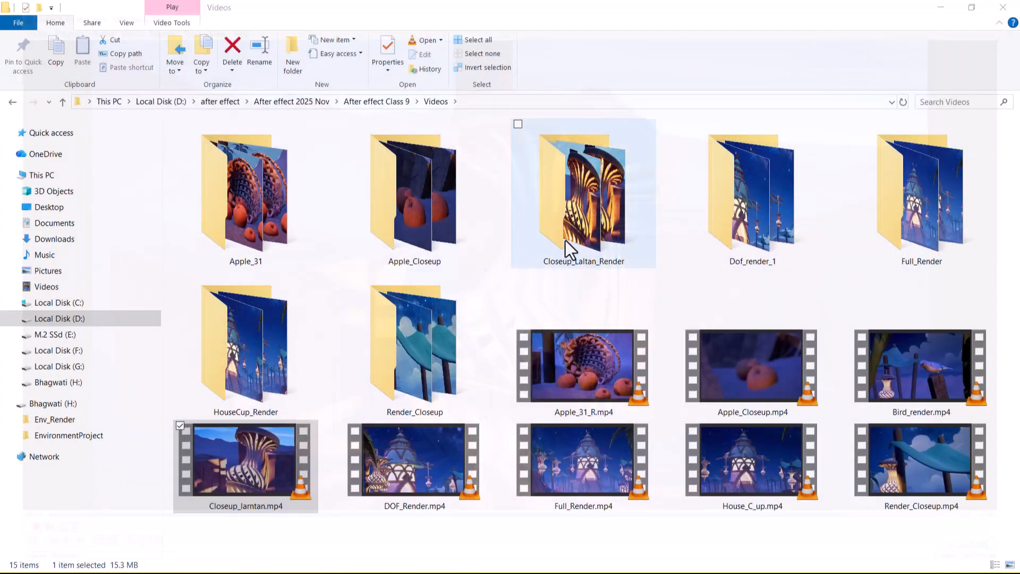
double_click(595, 228)
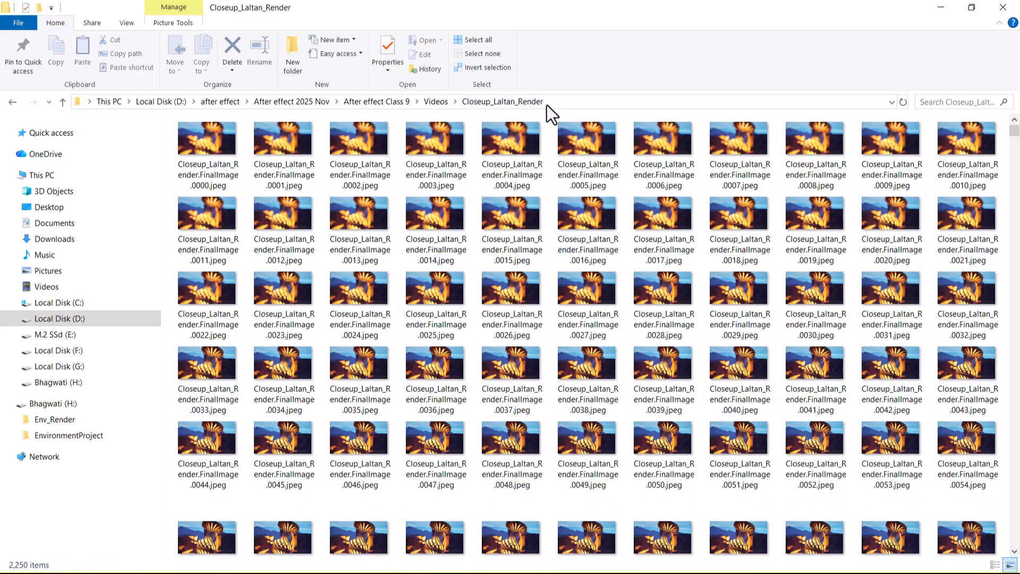
left_click(563, 102)
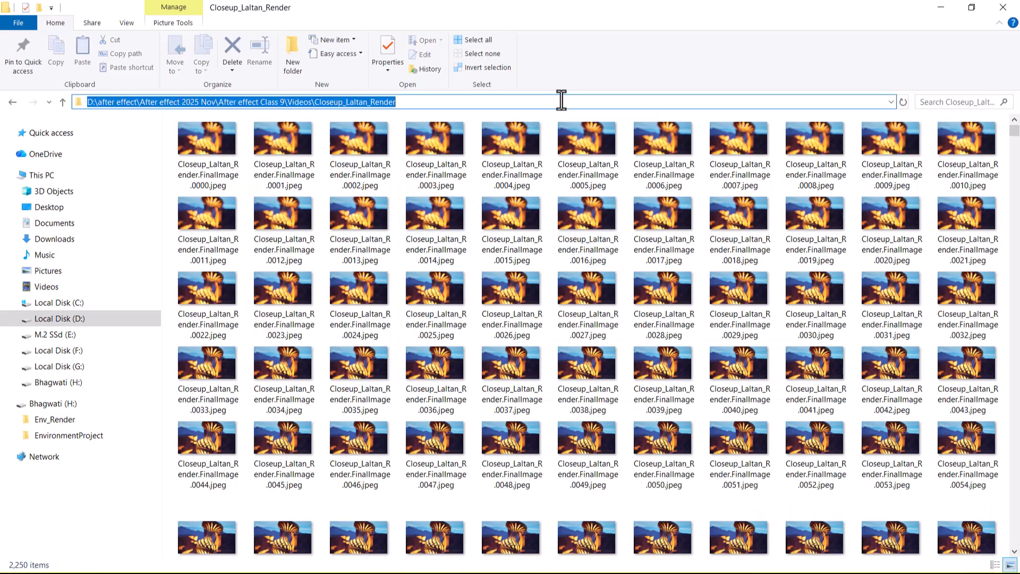
key("ctrl+c")
key("super")
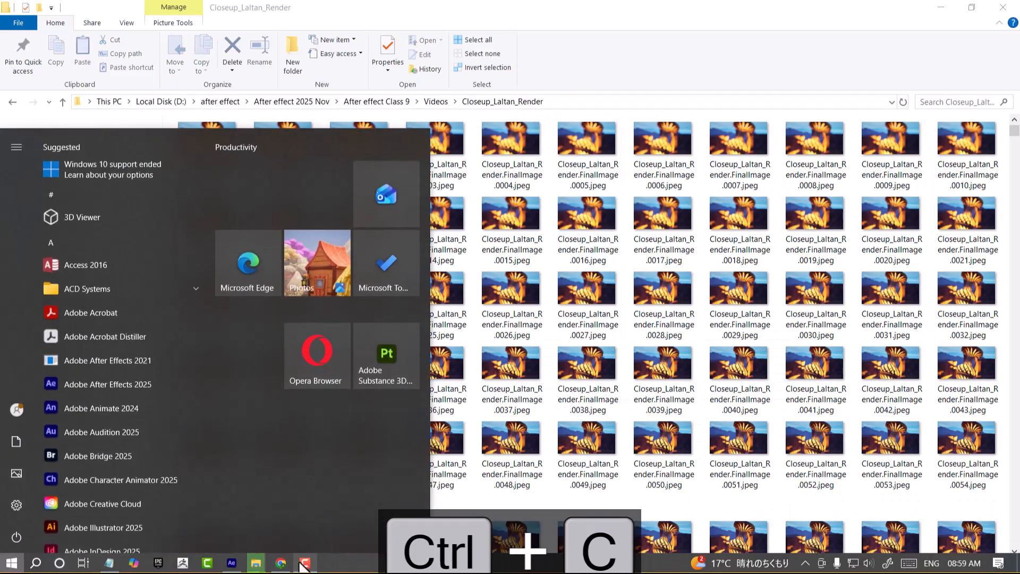
left_click(232, 564)
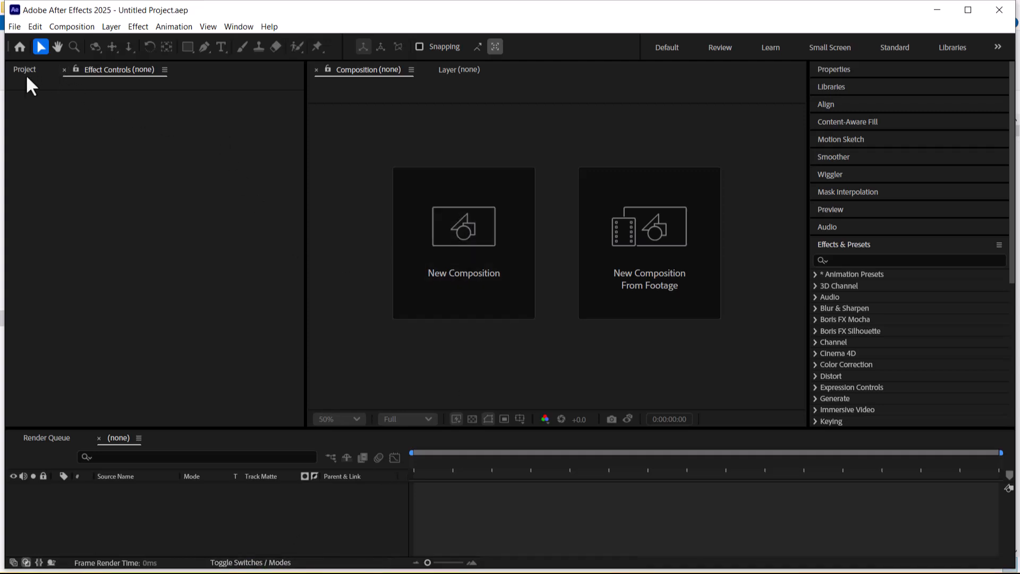
key("alt+Tab")
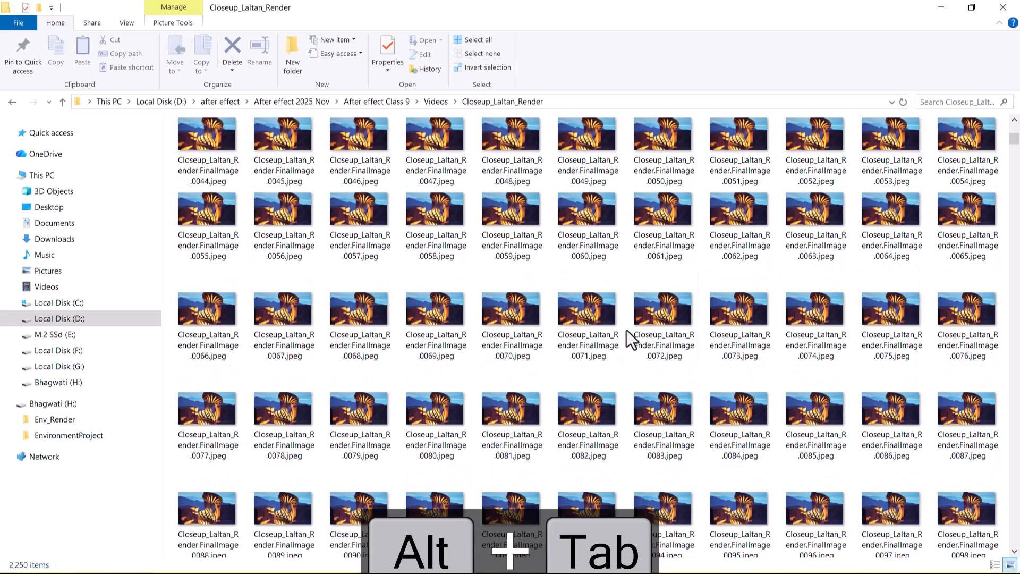
Preview rendered lantern frames in the image viewer, including images 0060 and 0137, and close the viewer
left_click(581, 213)
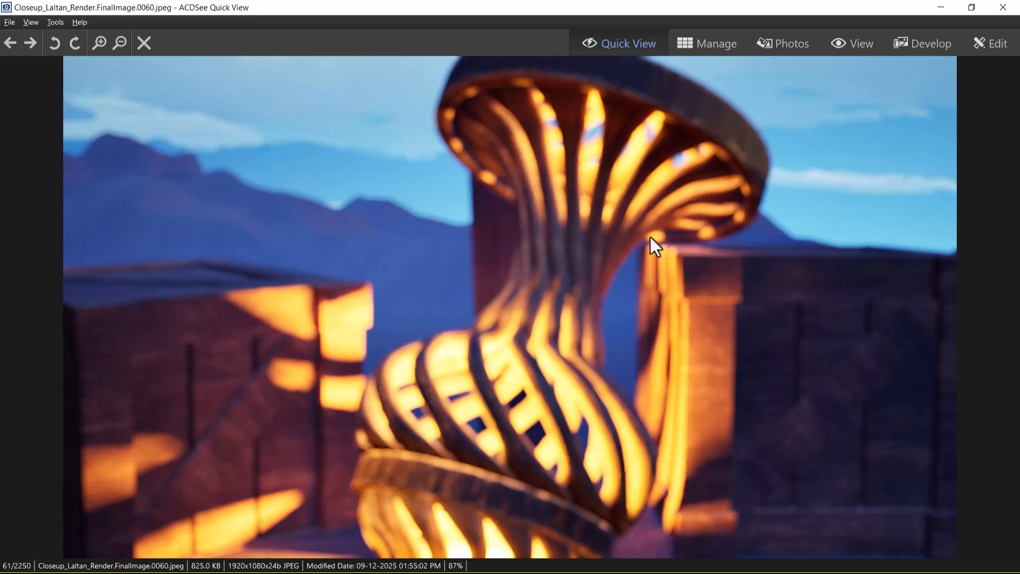
scroll(649, 237, "down", 14)
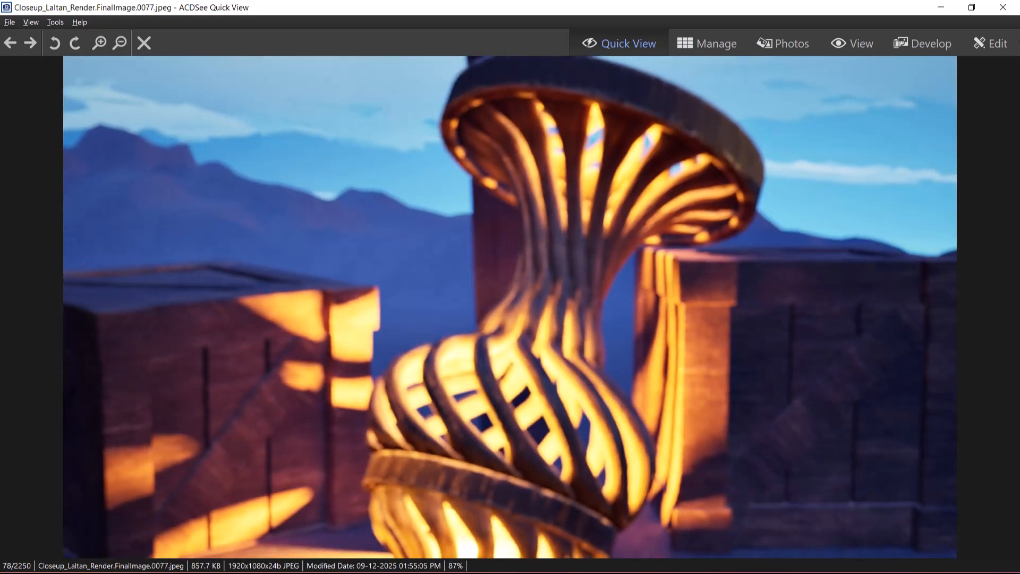
left_click(1003, 8)
double_click(582, 416)
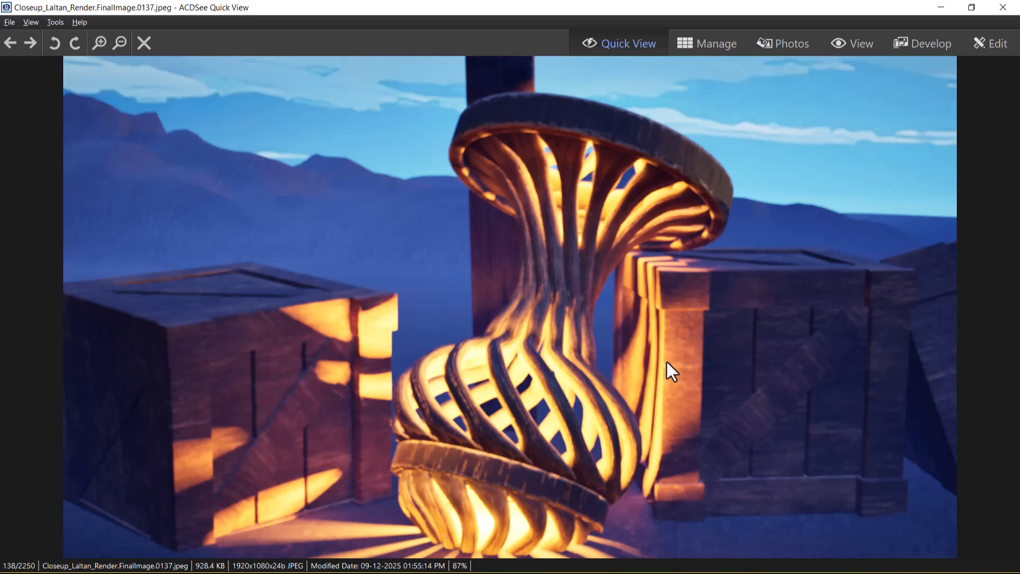
left_click(1003, 7)
Review the session topics in the Color Correction.txt notes and minimize them
key("super")
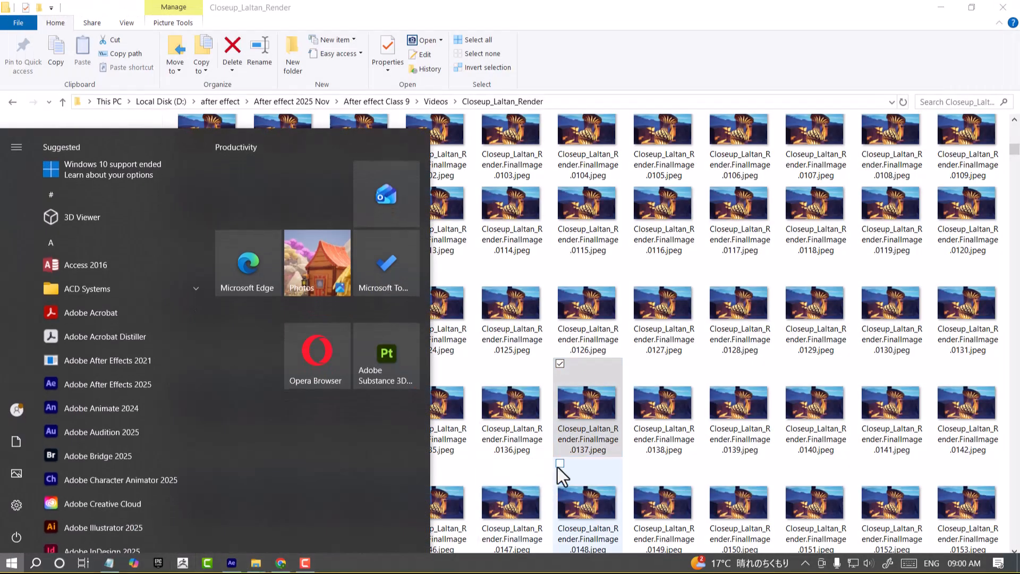
left_click(109, 563)
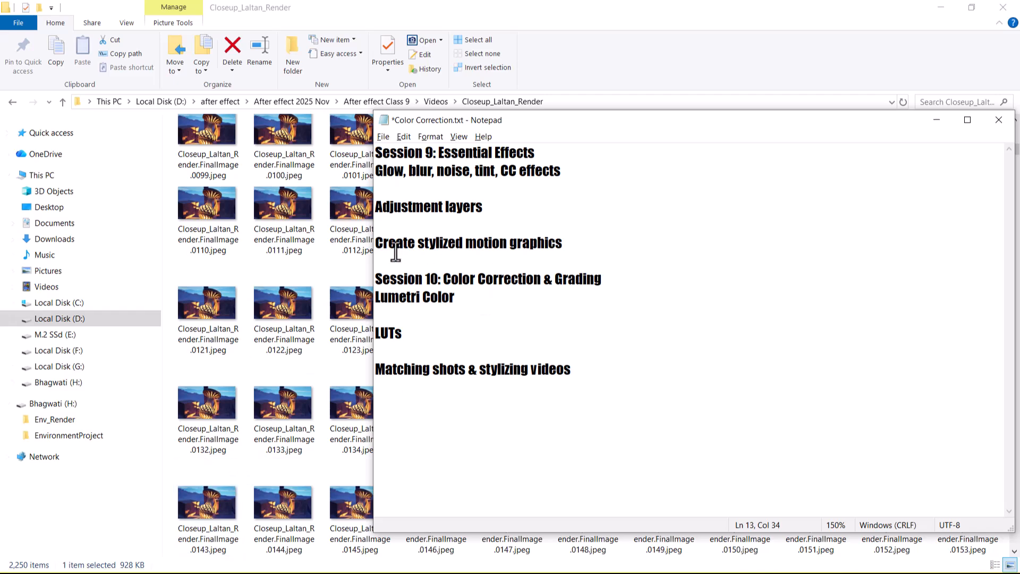
left_click(935, 122)
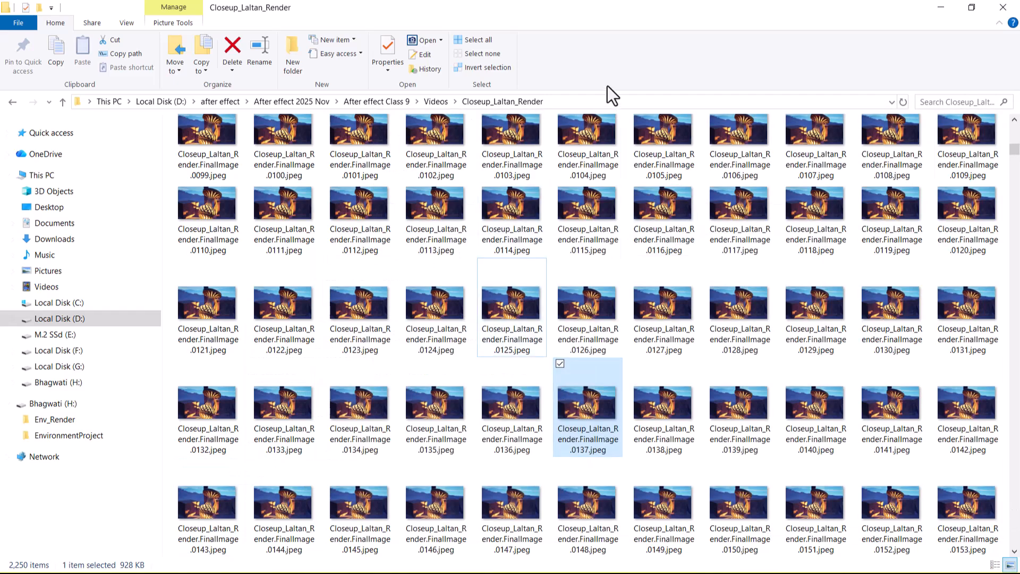
Copy the Closeup_Laltan_Render folder path, switch to After Effects and open that folder for importing footage
left_click(592, 99)
key("ctrl+c")
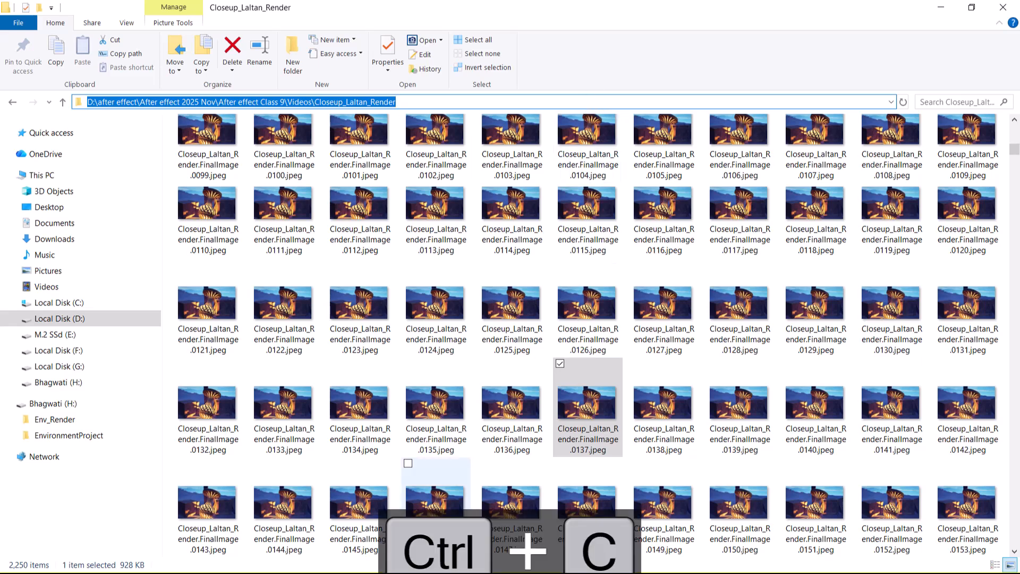
key("super")
left_click(231, 562)
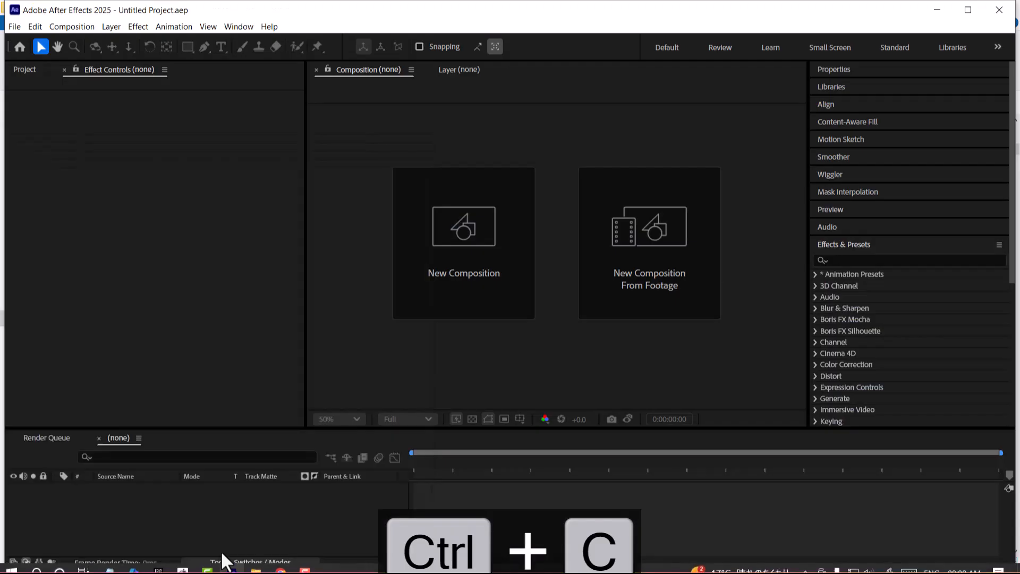
left_click(23, 69)
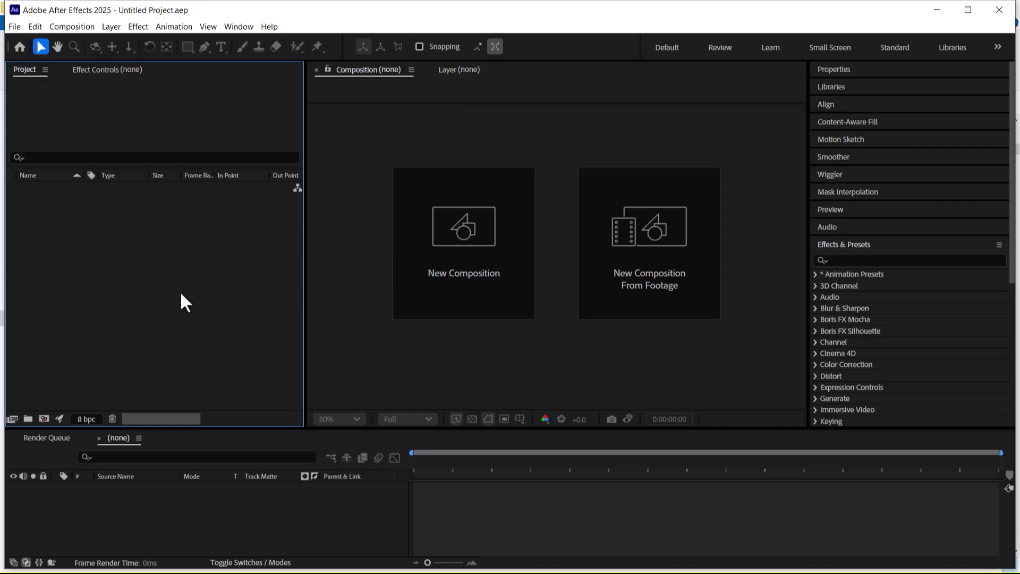
double_click(160, 260)
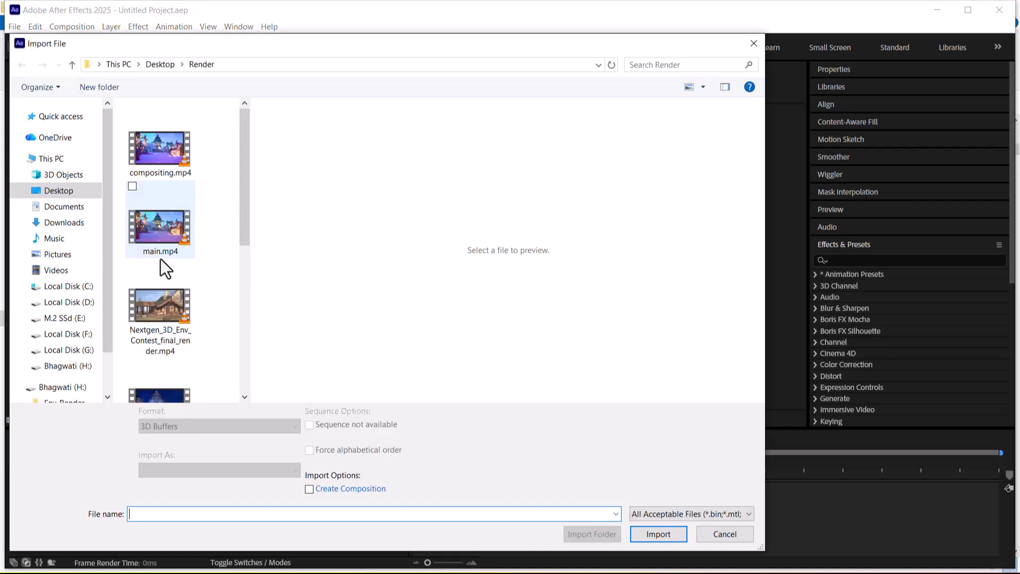
key("ctrl+v")
key("Return")
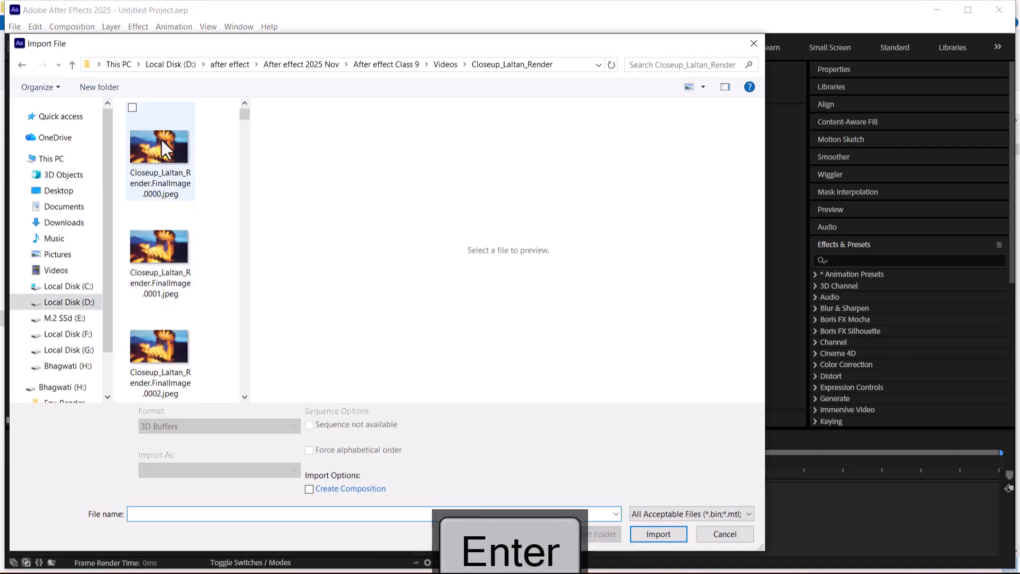
Import Closeup_Laltan_Render.FinalImage.0000.jpeg as a single image without the JPEG sequence option and create a composition from it
left_click(162, 143)
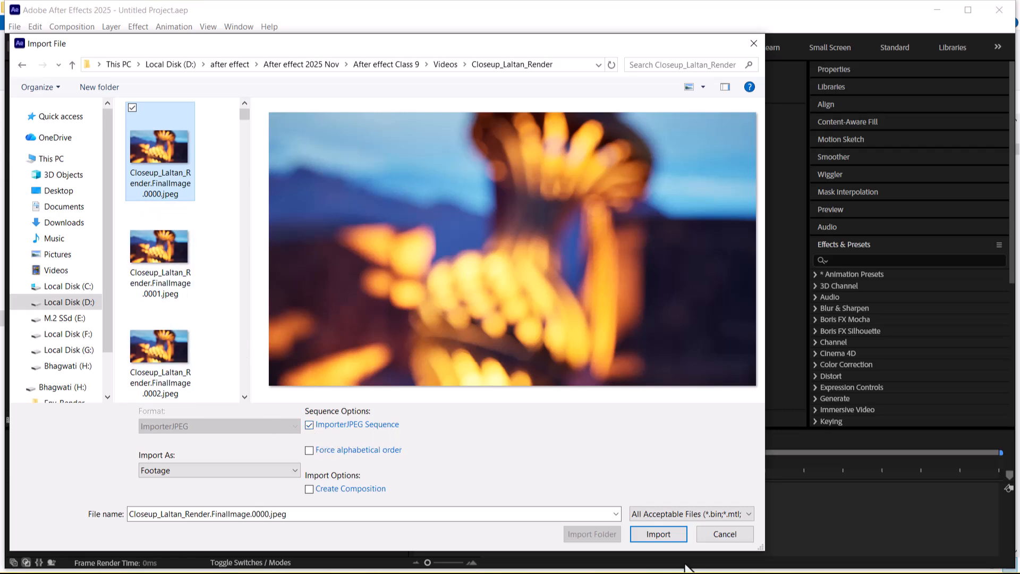
left_click(309, 425)
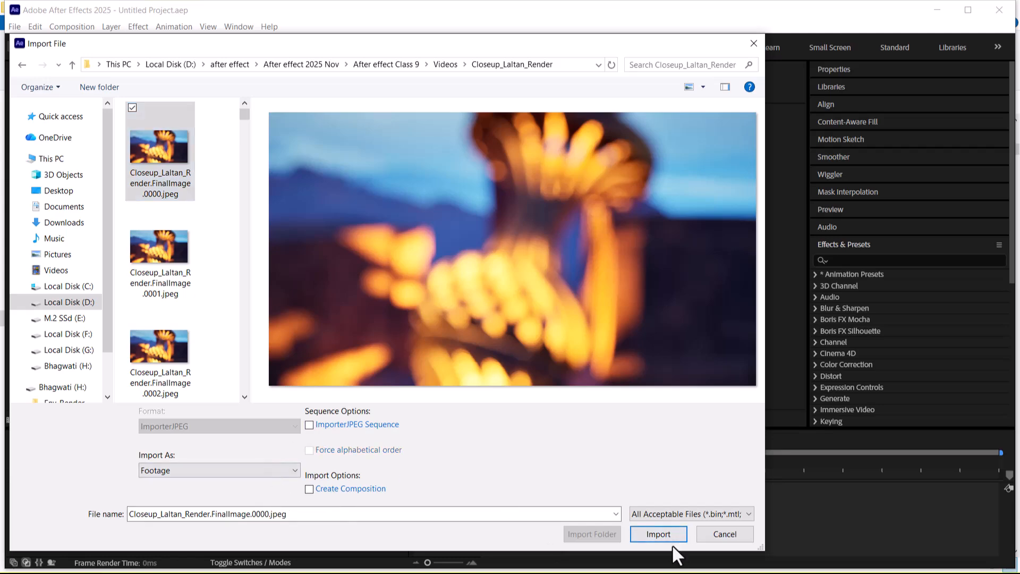
left_click(672, 540)
left_click_drag(53, 187, 44, 417)
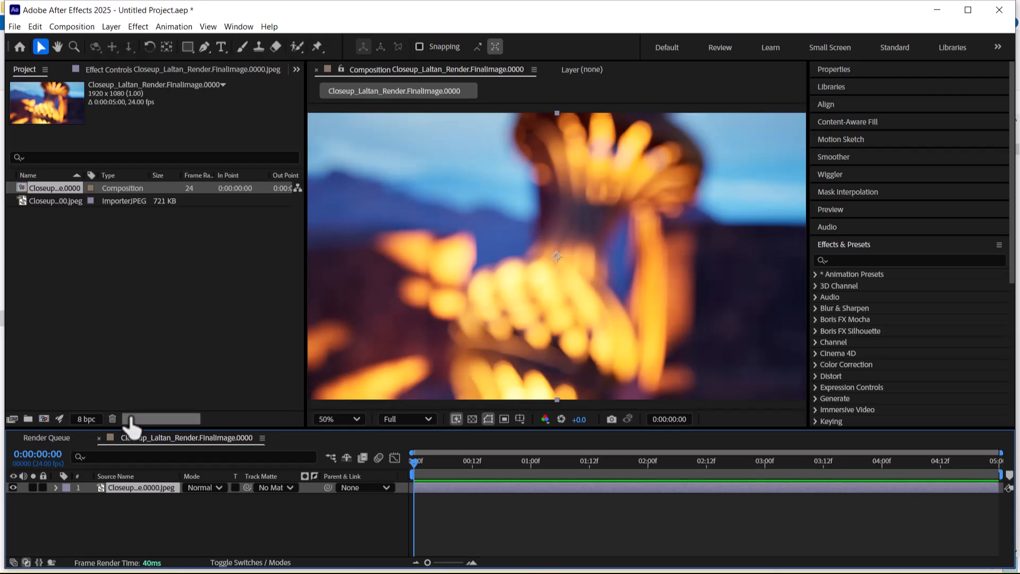
Import the Closeup_Laltan_Render frames starting at FinalImage.0000.jpeg as a JPEG sequence
double_click(153, 259)
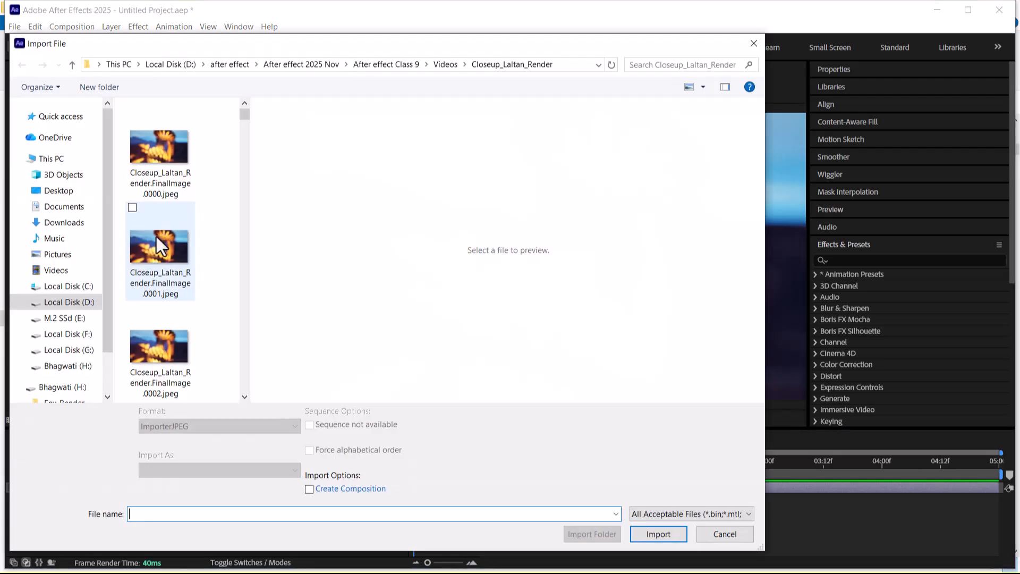
left_click(151, 150)
left_click(336, 424)
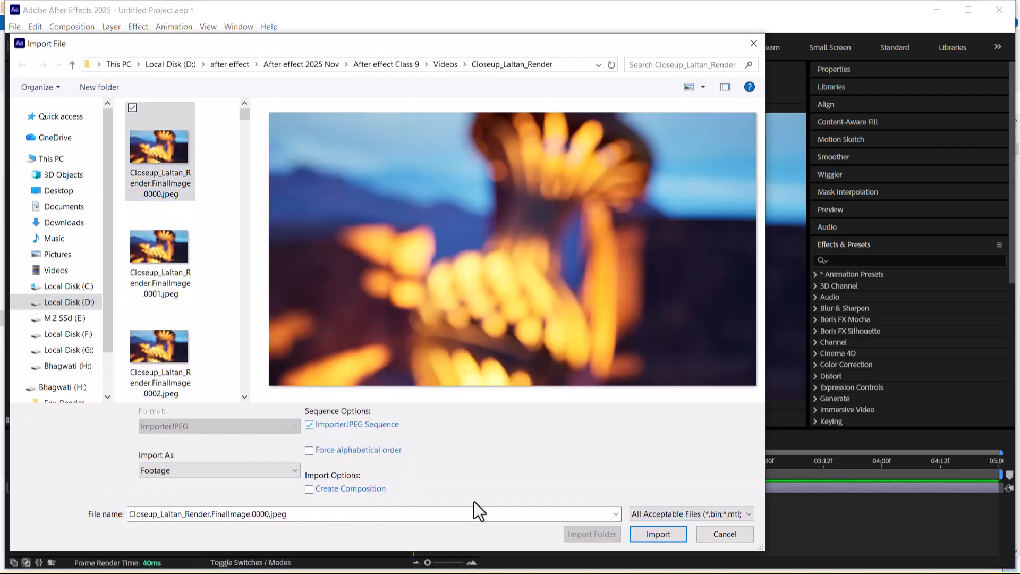
left_click(657, 537)
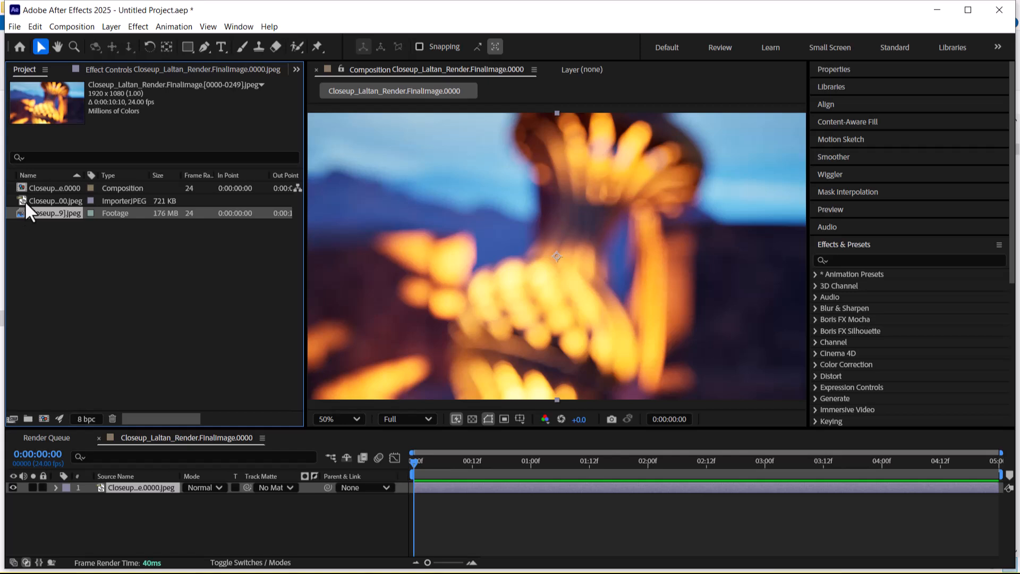
Create a composition from the imported JPEG sequence, stop its preview at 0:00:07:04 and enlarge the timeline area
mouse_move(412, 460)
left_mouse_down()
mouse_move(457, 461)
mouse_move(414, 461)
left_mouse_up()
left_click_drag(55, 218, 44, 418)
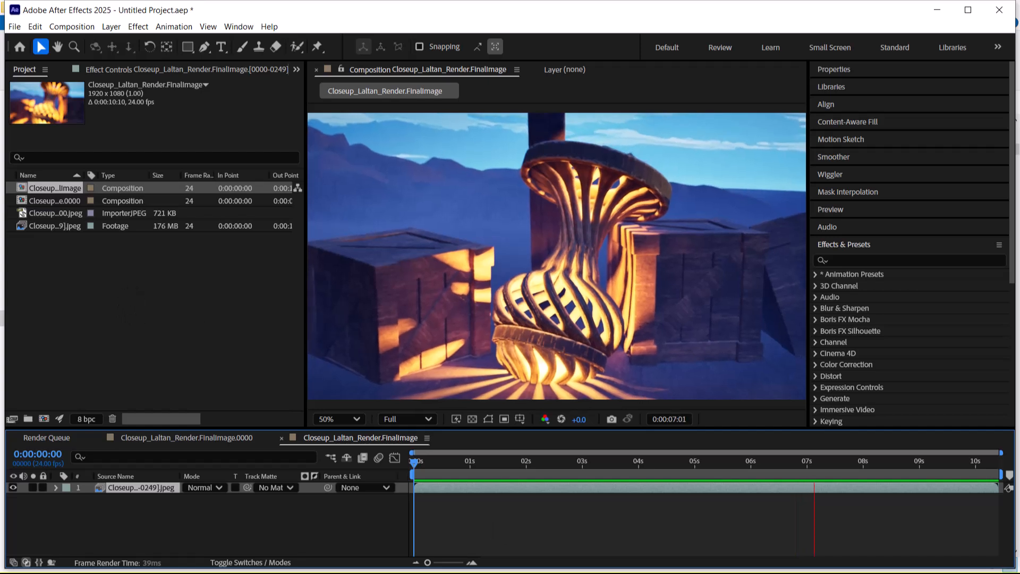
key("space")
left_click_drag(227, 431, 227, 405)
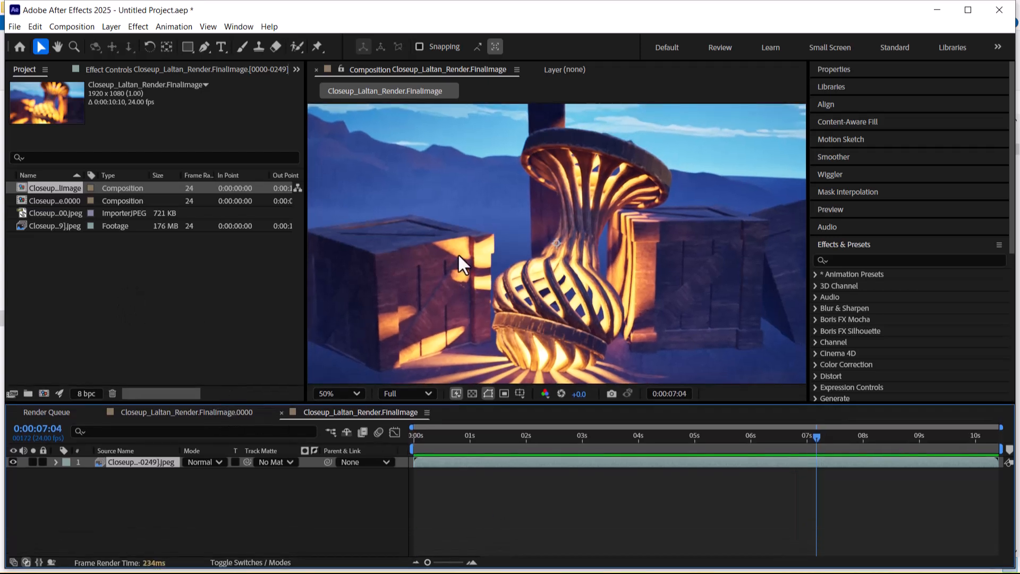
right_click(112, 287)
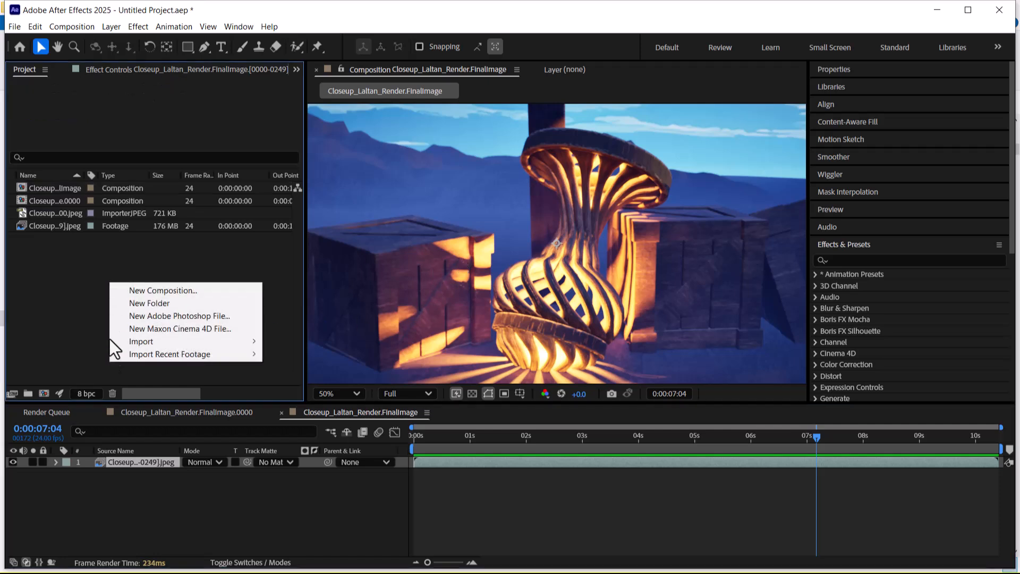
mouse_move(190, 346)
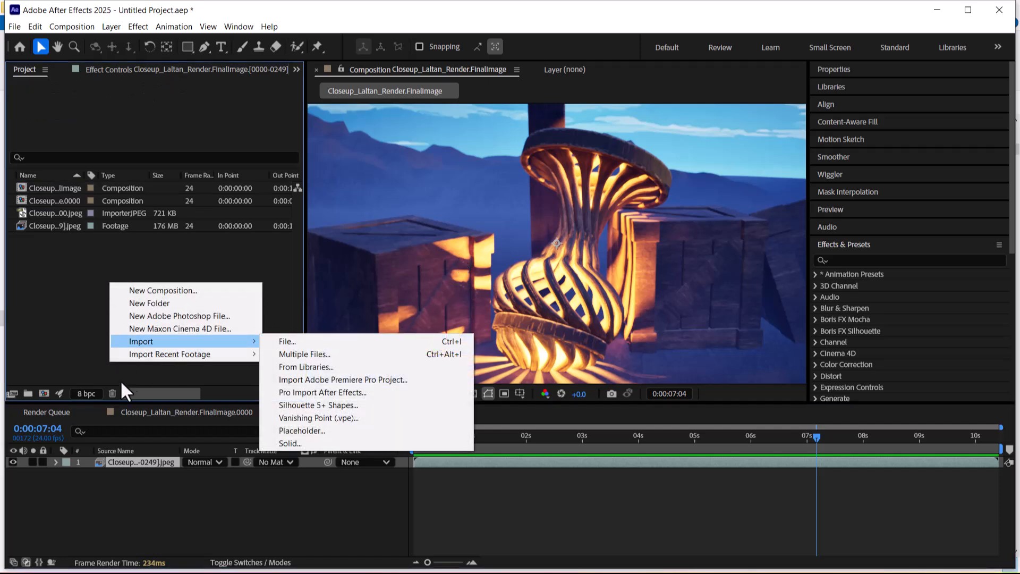
left_click(41, 339)
Create a project folder named CloseUp Render
left_click(28, 393)
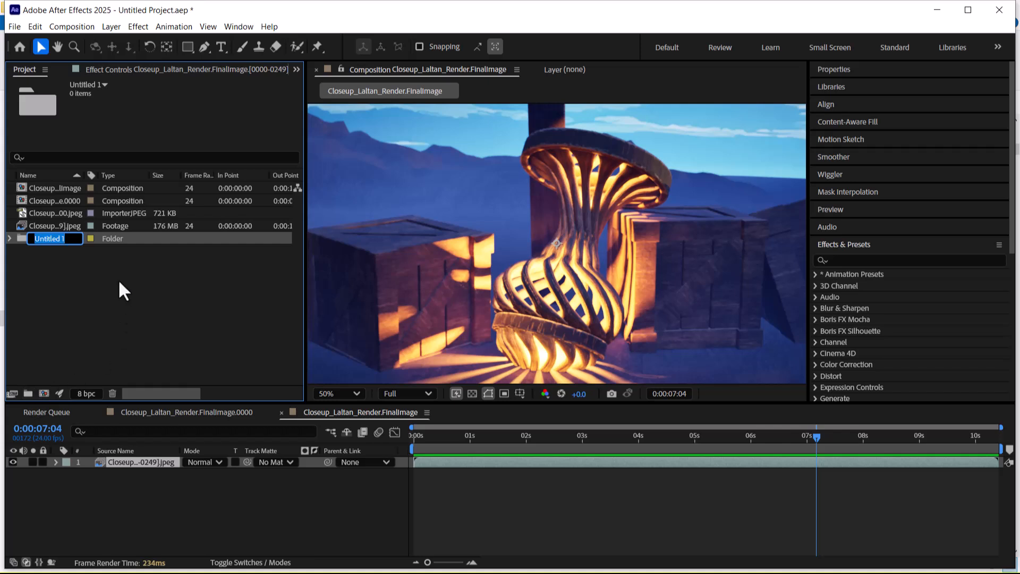
type("C")
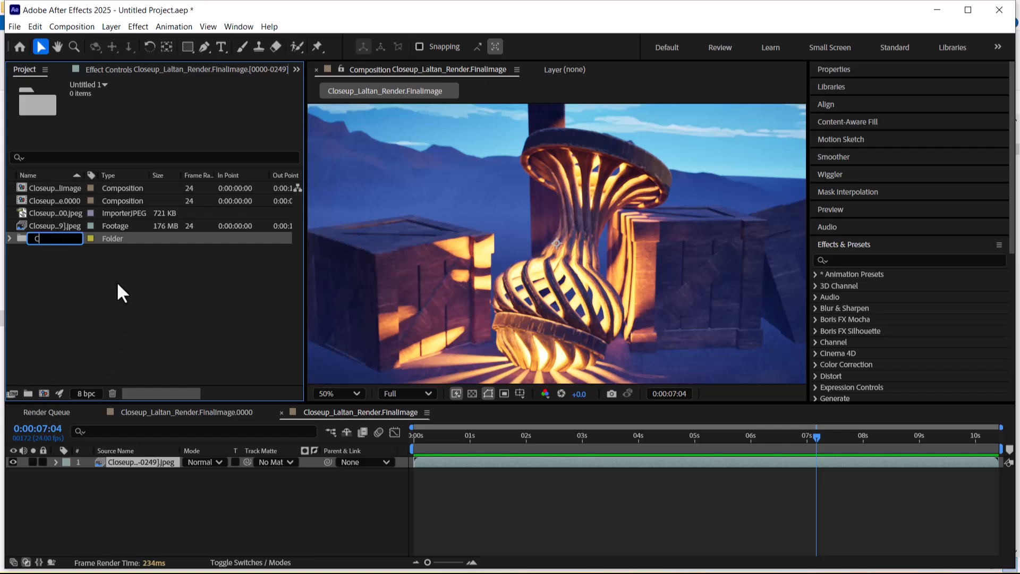
type("loseUp")
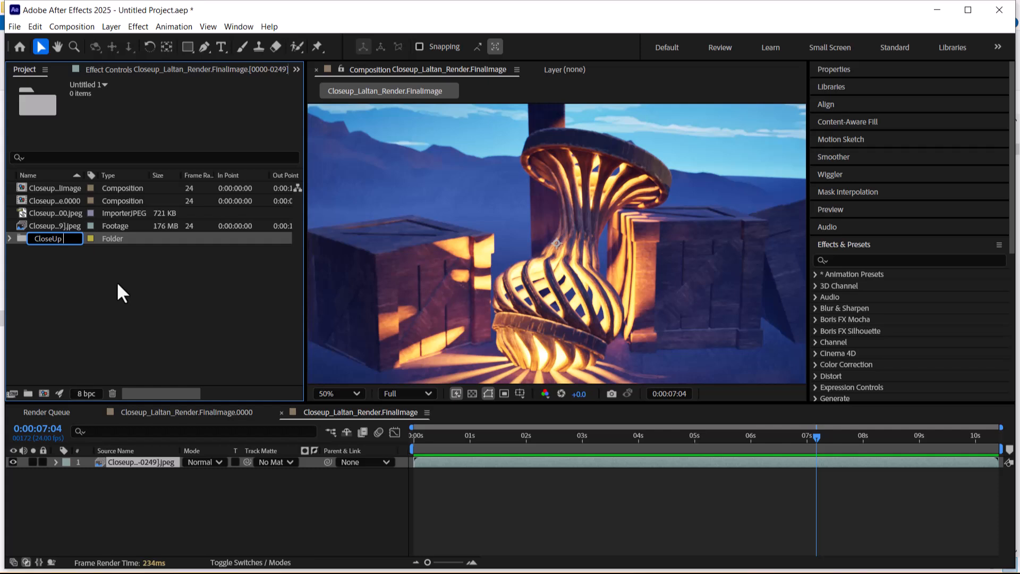
type(" Render")
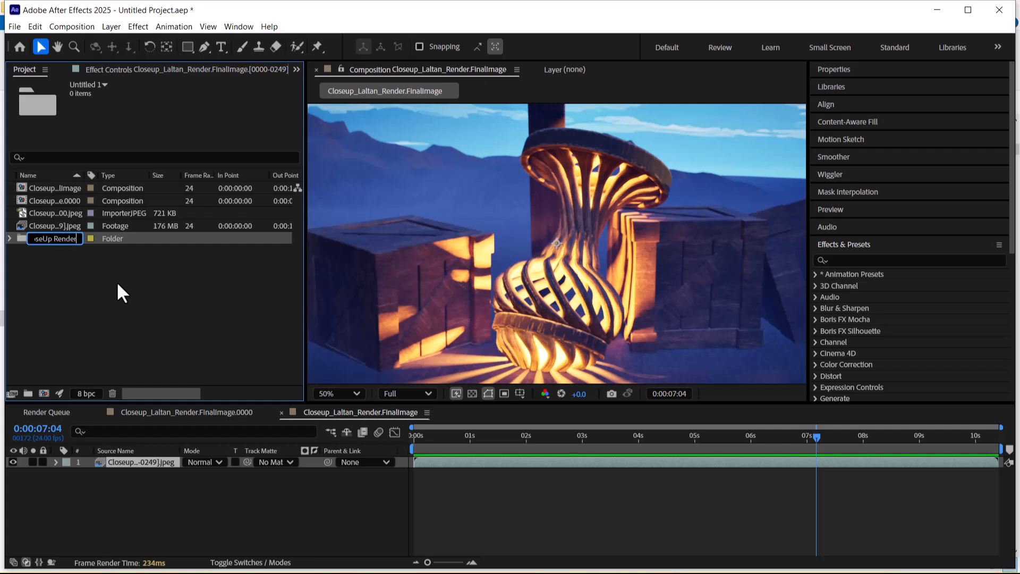
key("Return")
left_click(141, 317)
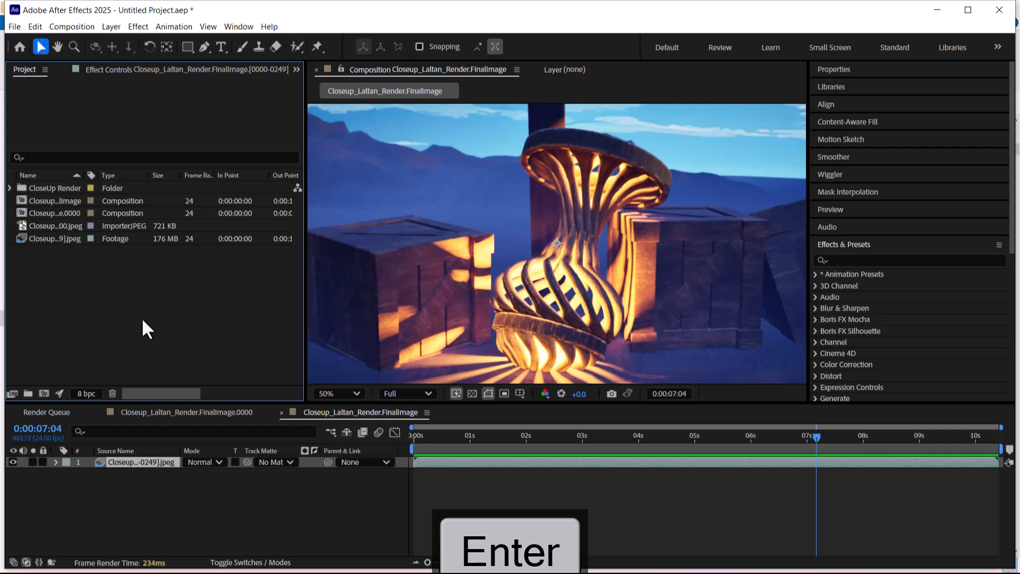
Move both compositions, the single image and the image sequence into the CloseUp Render folder
left_click(74, 201)
left_click(67, 237, "shift")
left_click_drag(67, 237, 68, 188)
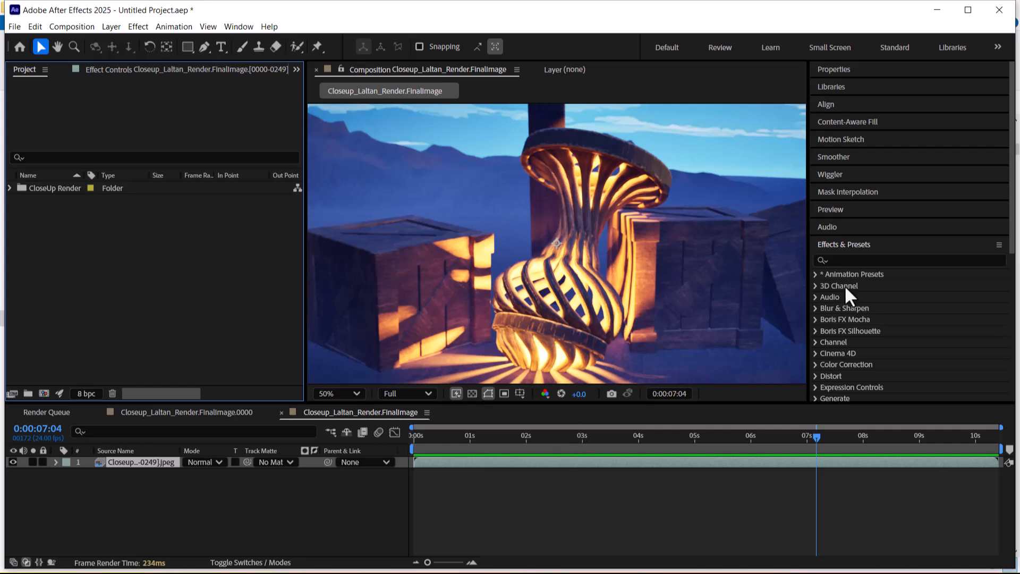
Apply the Glow effect to the lantern image sequence layer and set its Glow Threshold to 91.4%
left_click(851, 259)
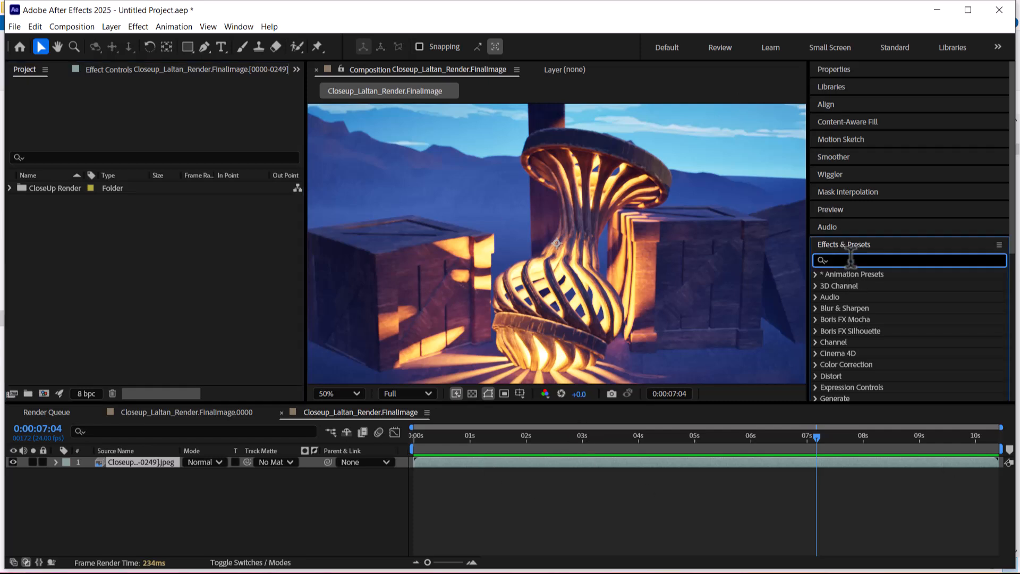
type("Glow")
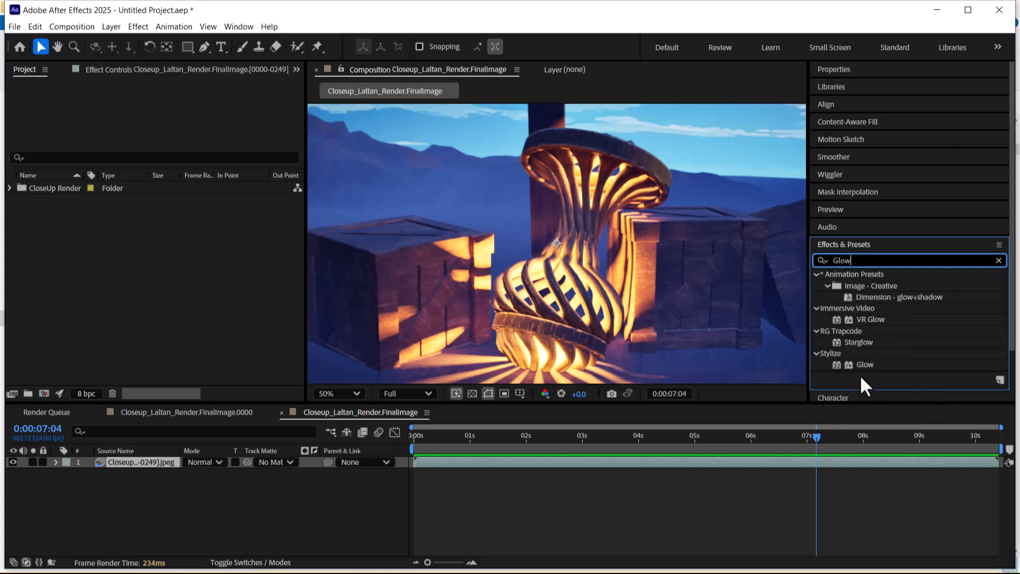
left_click_drag(862, 365, 150, 463)
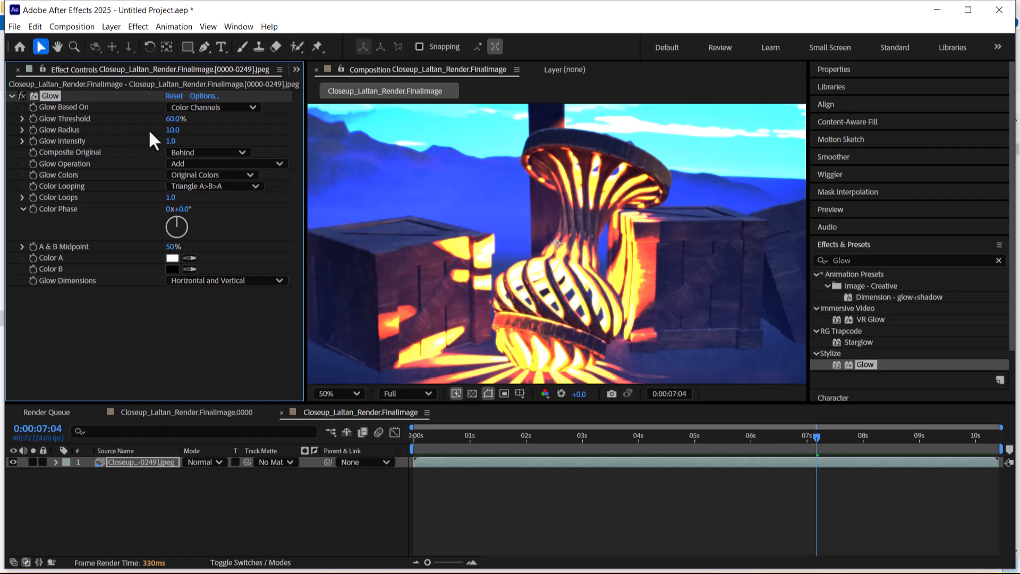
left_click_drag(170, 123, 254, 145)
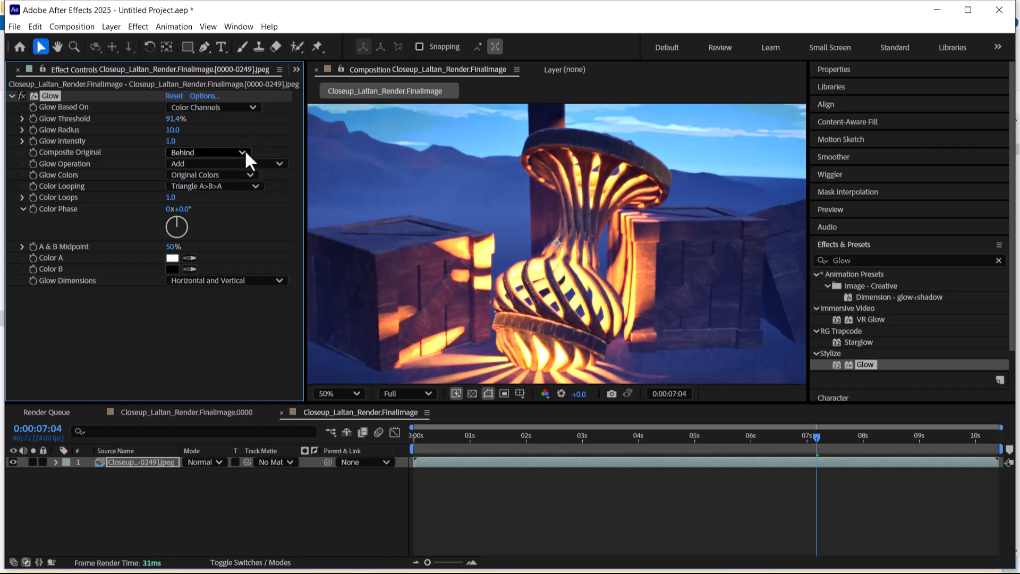
Compare the lantern render with and without the Glow effect by repeatedly disabling and re-enabling it
left_click(22, 95)
left_click(23, 96)
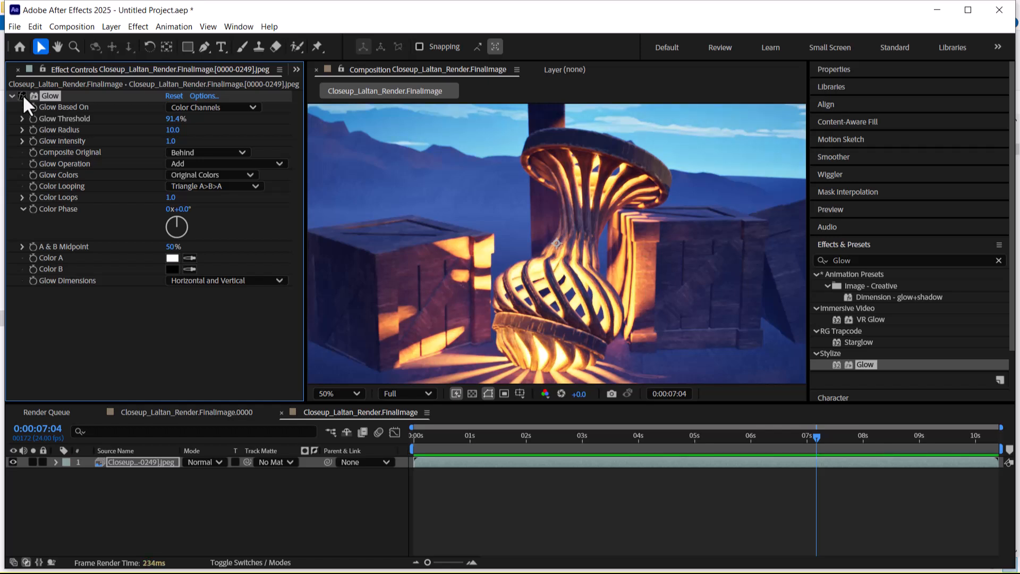
left_click(23, 95)
left_click(22, 95)
left_click(22, 95)
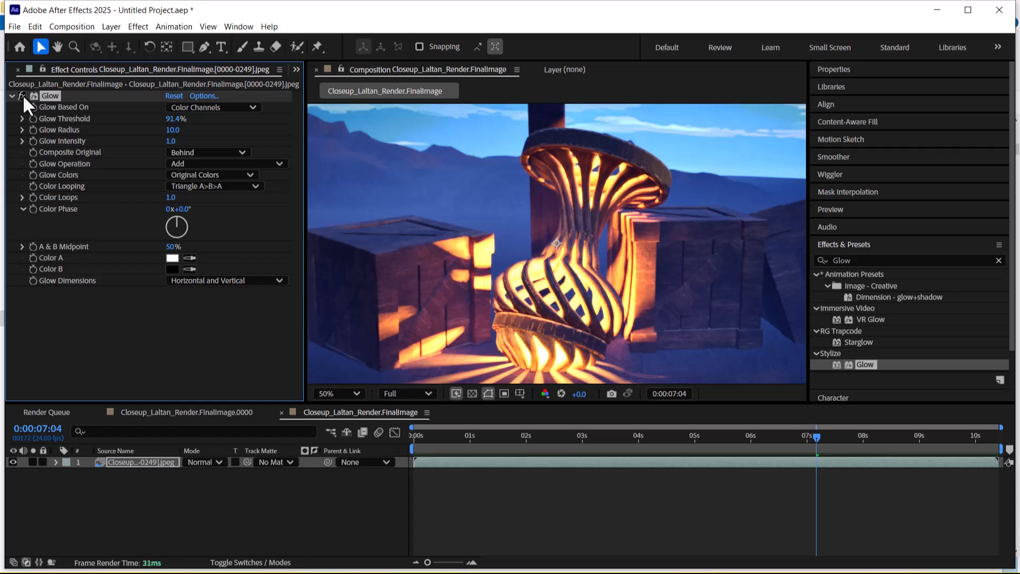
left_click(22, 95)
left_click(23, 95)
left_click(22, 95)
left_click(22, 95)
left_click(22, 95)
left_click(22, 95)
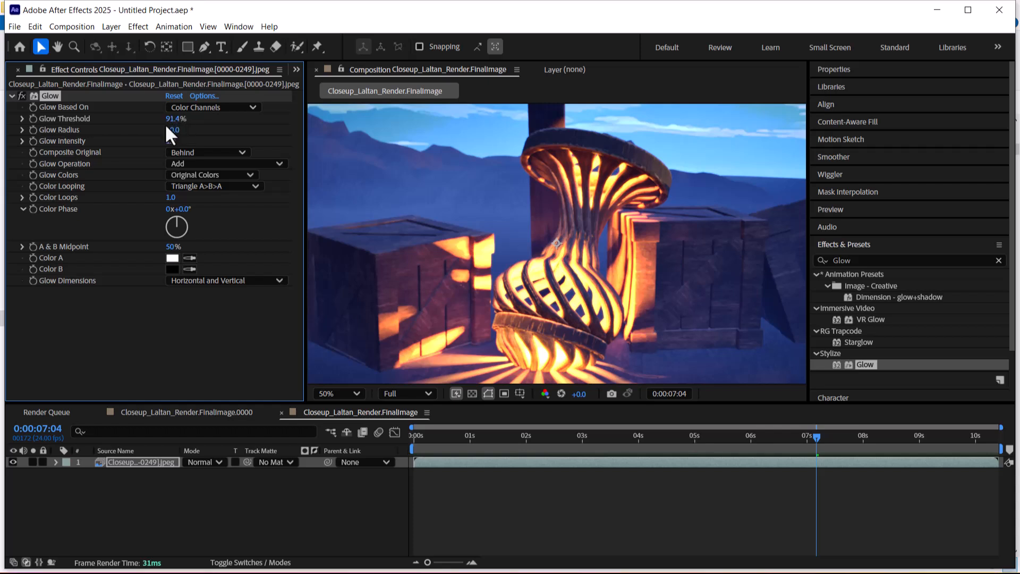
Fine-tune the Glow Threshold to 91.0% and deselect the layer
mouse_move(171, 119)
left_mouse_down()
mouse_move(153, 118)
mouse_move(181, 126)
left_mouse_up()
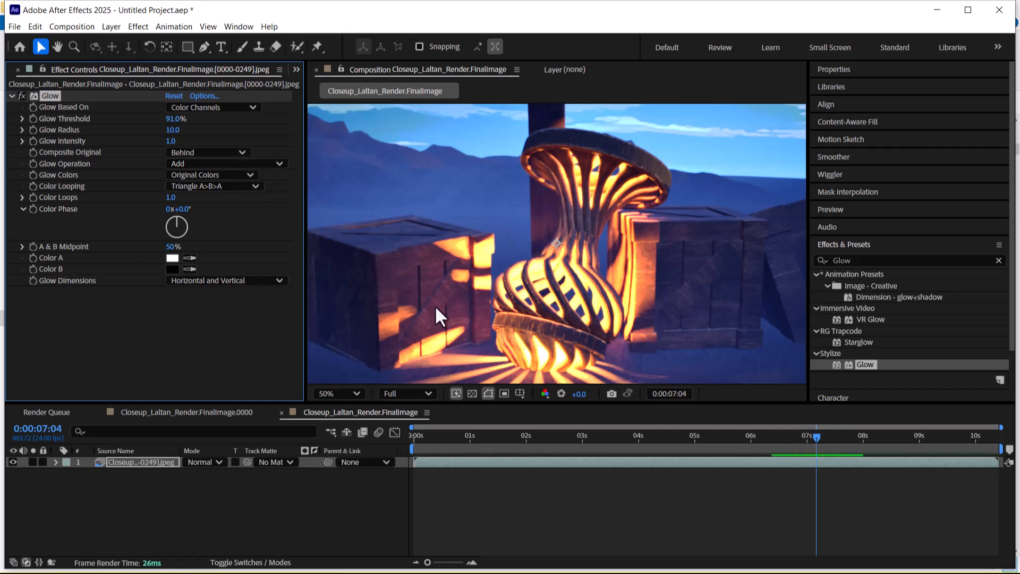
left_click(77, 350)
left_click(132, 505)
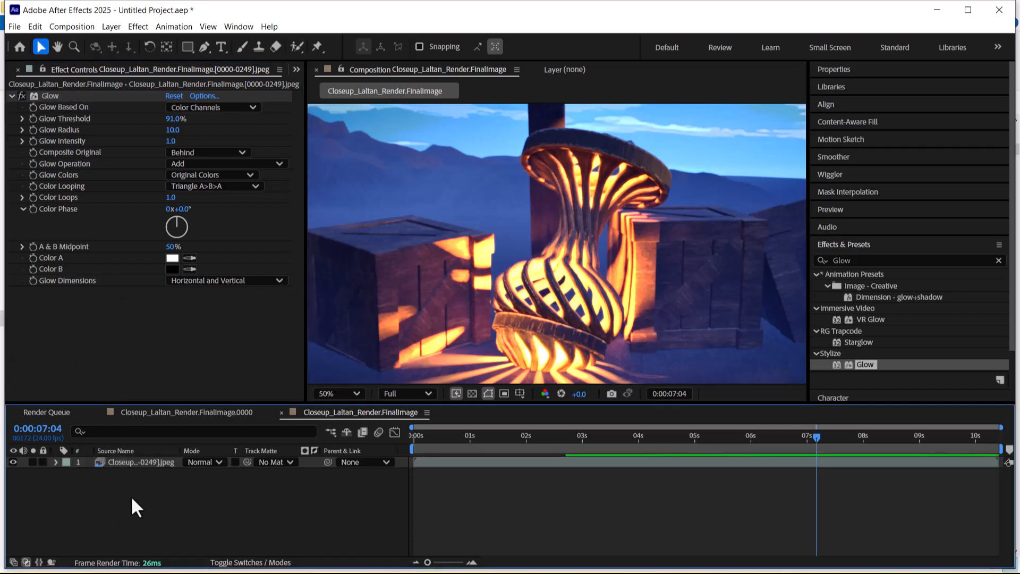
Duplicate the image sequence layer, then disable the Glow effect on the lower copy and collapse its settings
left_click(129, 463)
key("ctrl+d")
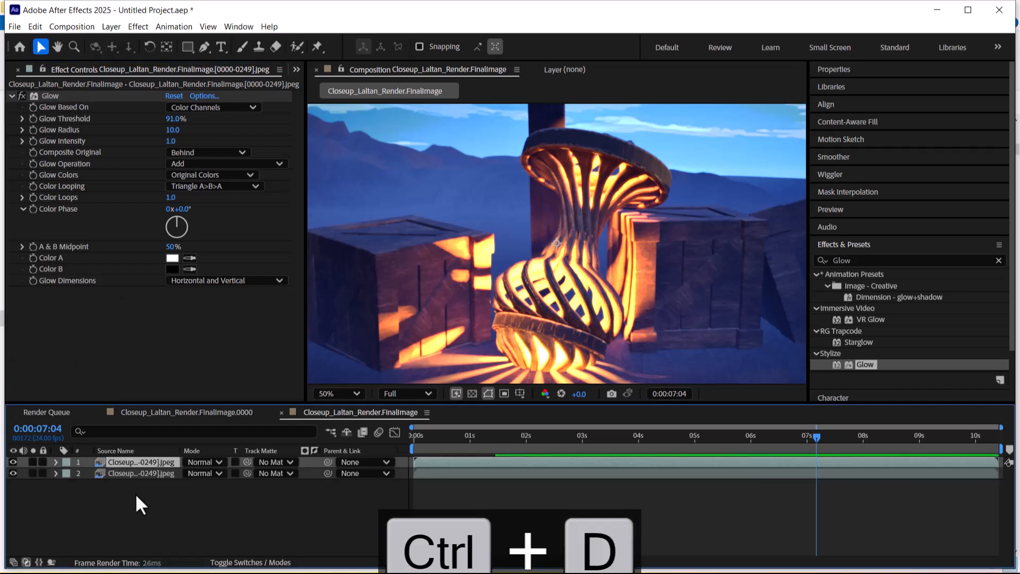
left_click(113, 472)
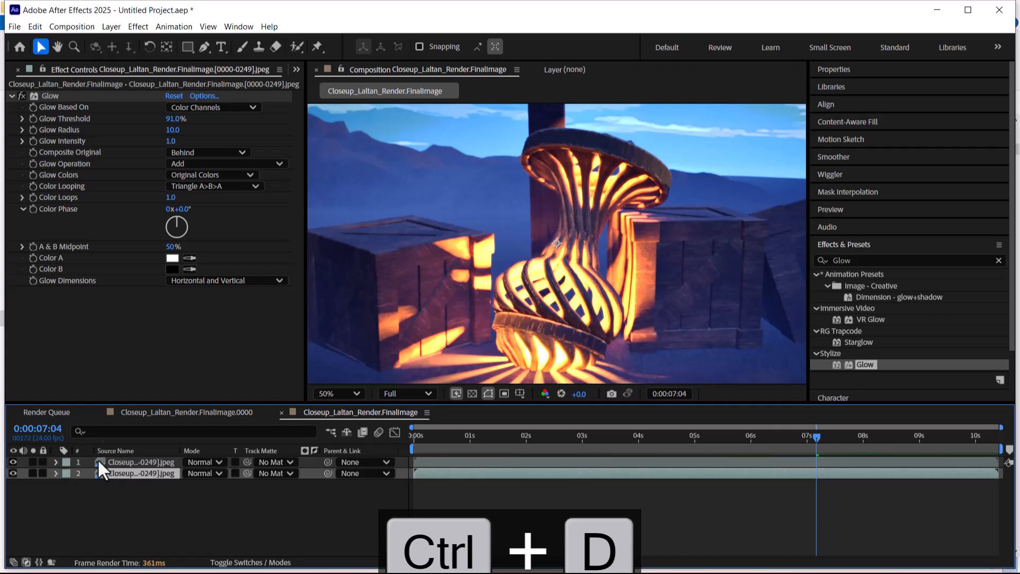
left_click(20, 96)
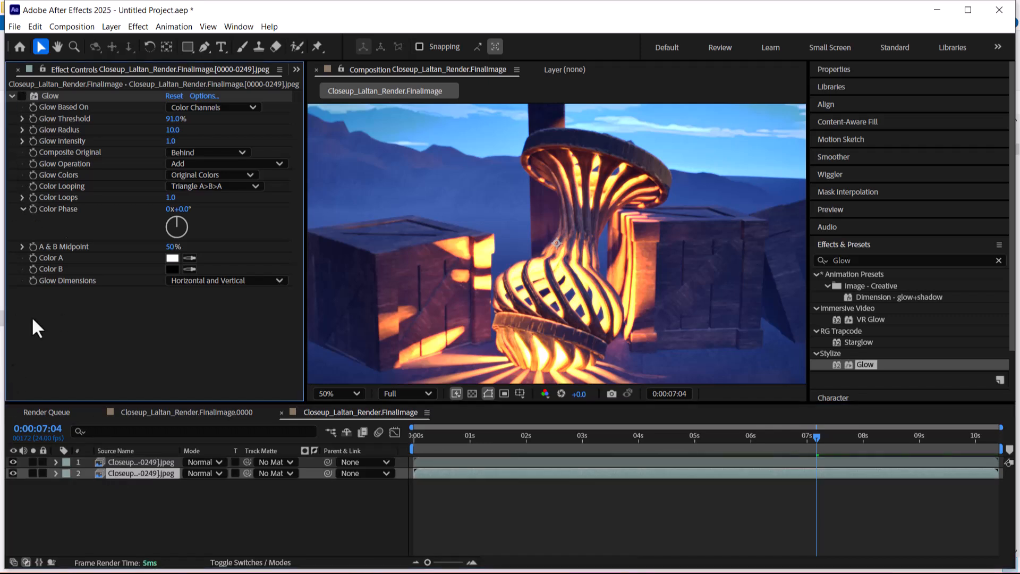
left_click(10, 96)
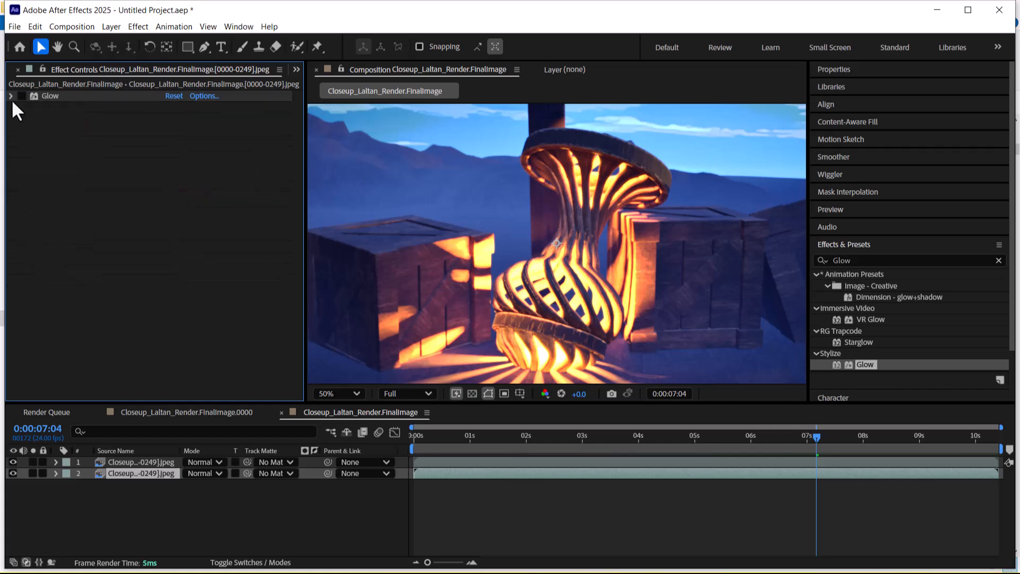
Draw an elliptical mask around the lantern on the upper layer and hide the lower layer
left_click(129, 457)
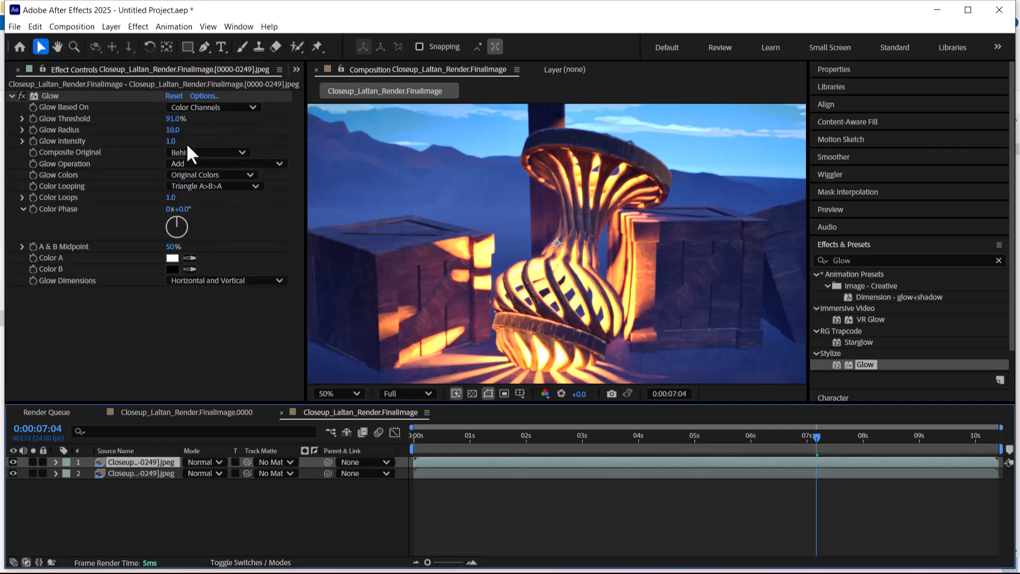
left_click(189, 45)
left_click(190, 44)
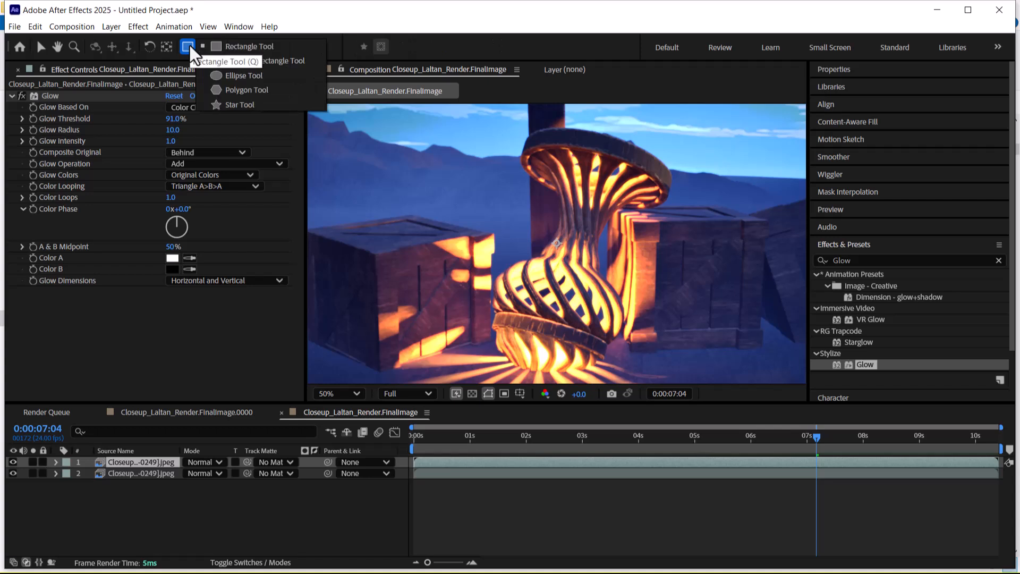
left_click(248, 76)
left_click_drag(471, 127, 667, 395)
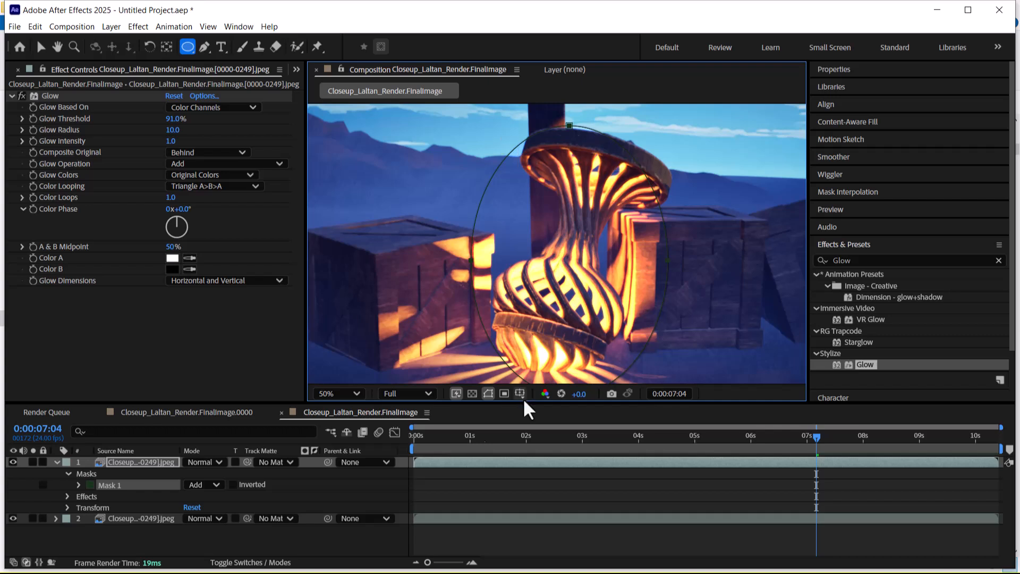
left_click(12, 518)
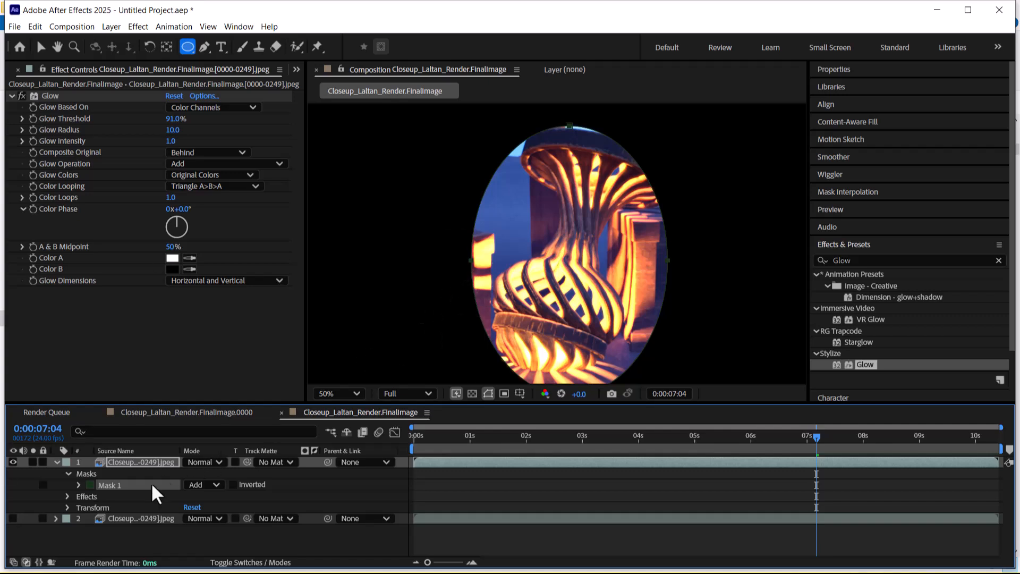
Shift the elliptical mask slightly up and to the left over the lantern
left_click(41, 48)
left_click_drag(569, 124, 570, 123)
left_click_drag(670, 257, 647, 258)
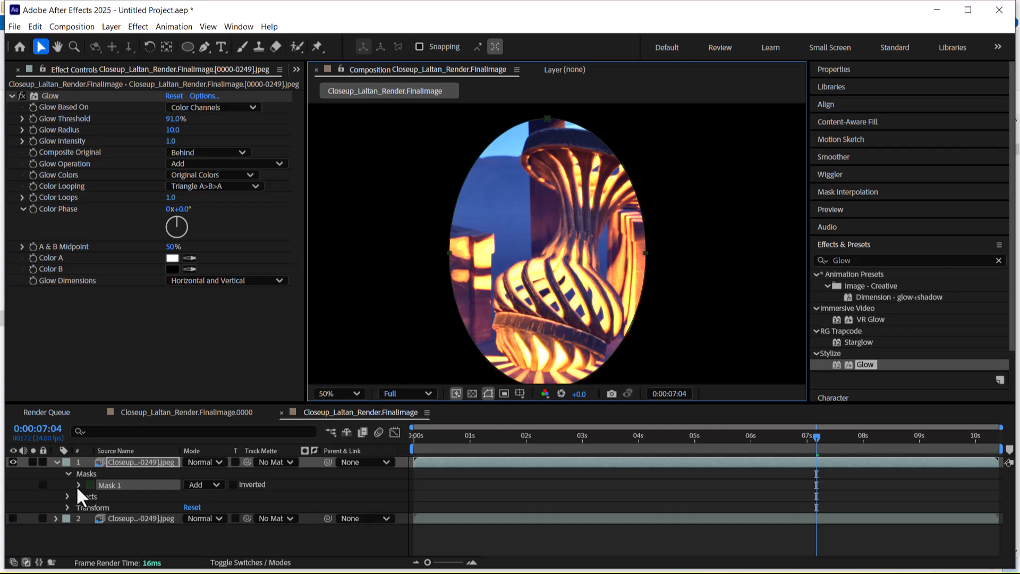
Set the mode of the elliptical Mask 1 to None
left_click(122, 488)
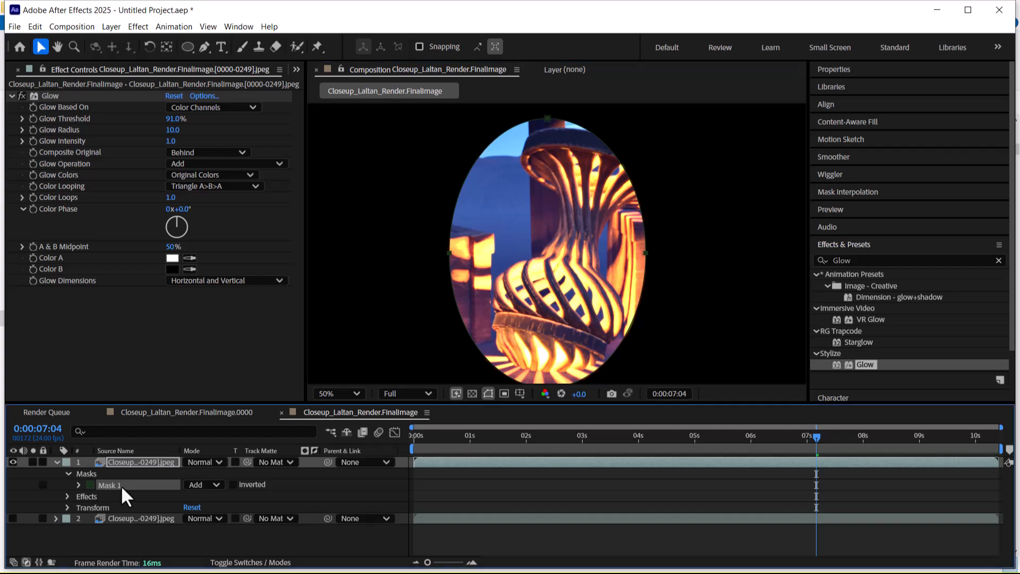
left_click(204, 485)
left_click(236, 396)
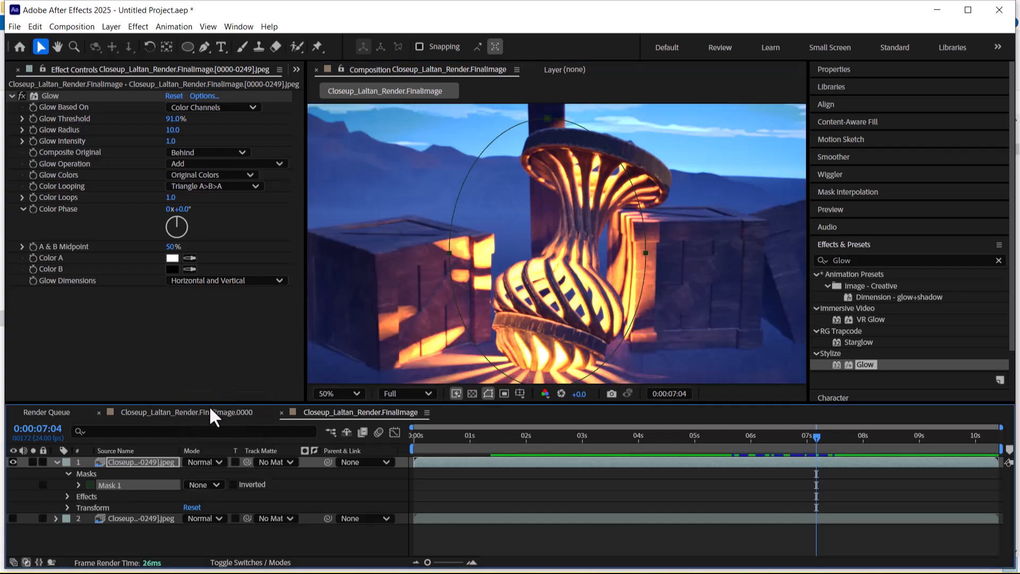
Draw a closed freeform Pen mask on the upper layer around the lantern, its ground rays and the lit parts of the crates
left_click(206, 49)
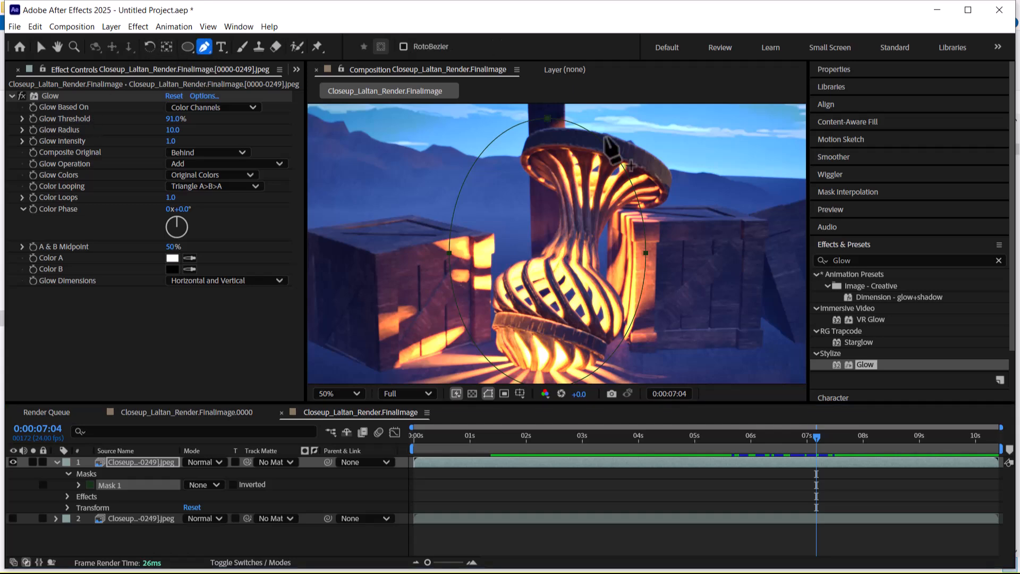
scroll(574, 216, "down", 1)
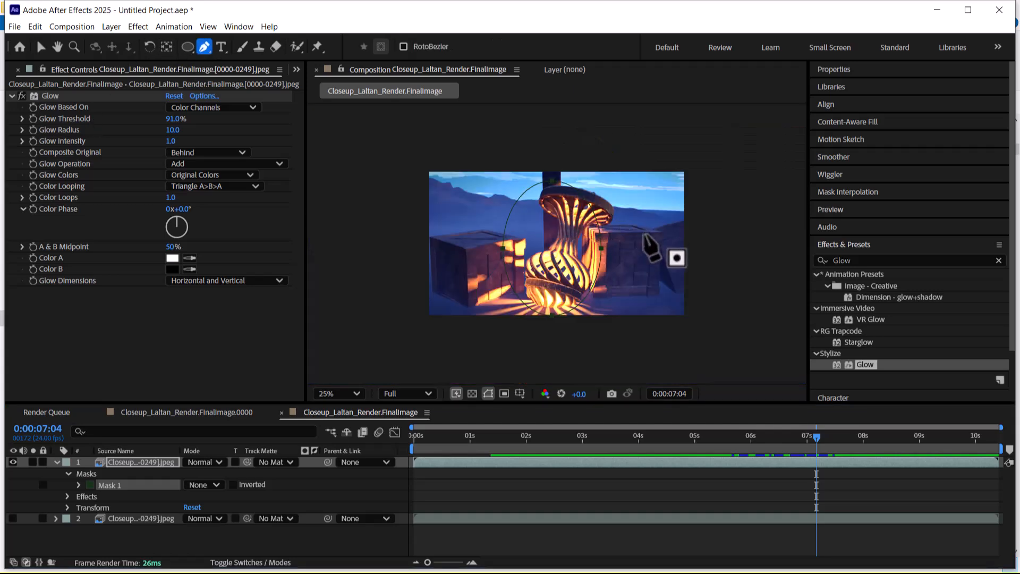
scroll(653, 244, "up", 1)
key("grave")
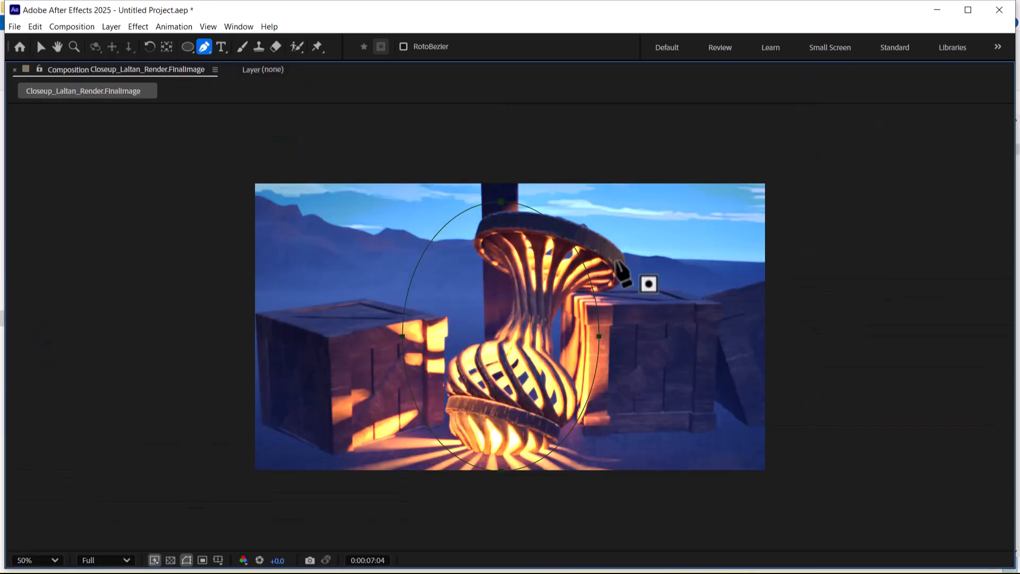
left_click(550, 199)
left_click_drag(455, 220, 448, 238)
left_click_drag(460, 307, 445, 307)
left_click_drag(378, 312, 365, 329)
left_click(324, 390)
left_click(309, 466)
left_click_drag(488, 532, 497, 532)
left_click(691, 499)
left_click(682, 446)
left_click(635, 353)
left_click_drag(659, 283, 660, 275)
left_click(662, 224)
left_click(551, 199)
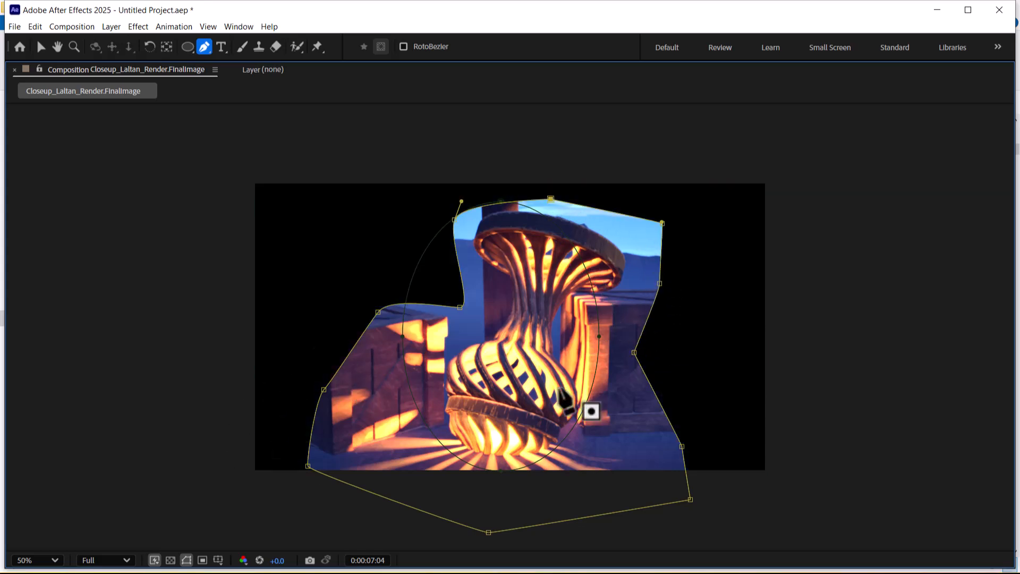
key("grave")
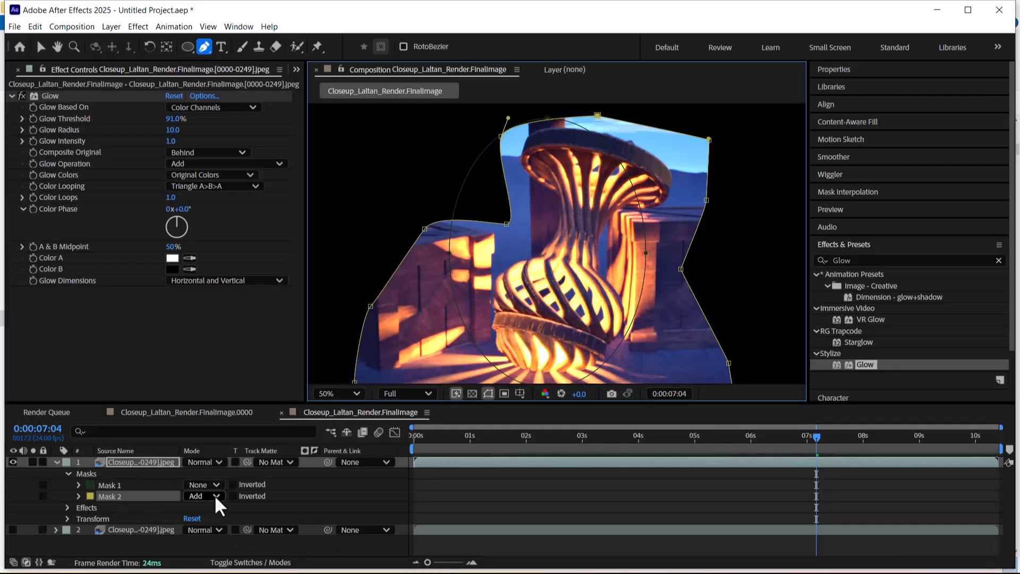
Feather Mask 2 by 102 pixels and make the lower layer visible again
left_click(67, 508)
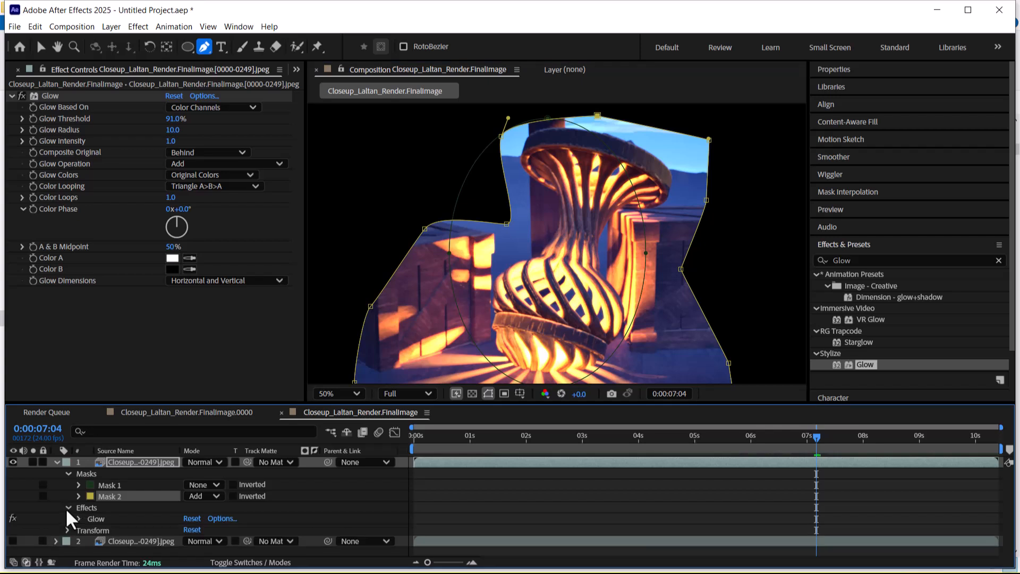
left_click(78, 497)
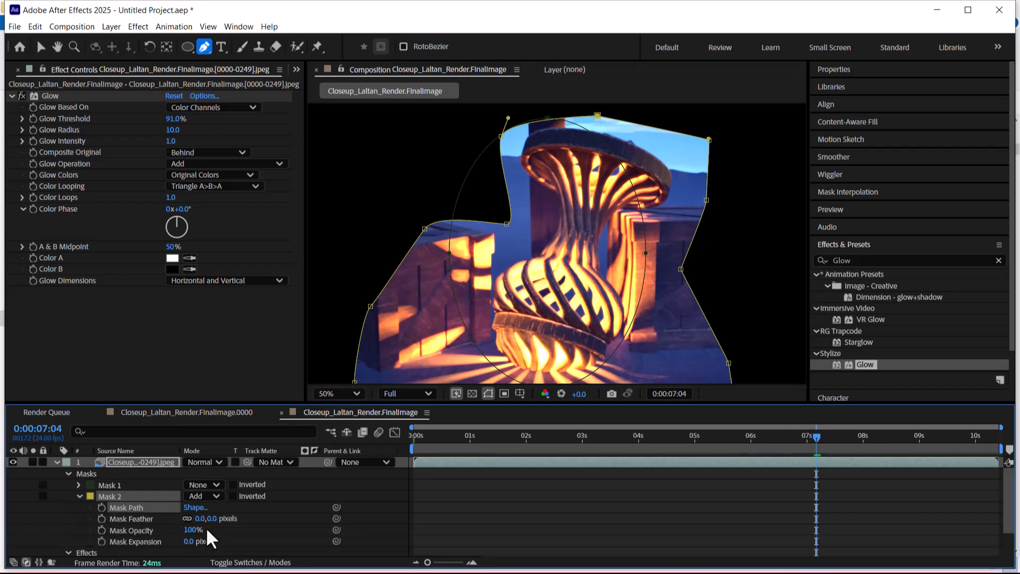
left_click_drag(209, 522, 265, 509)
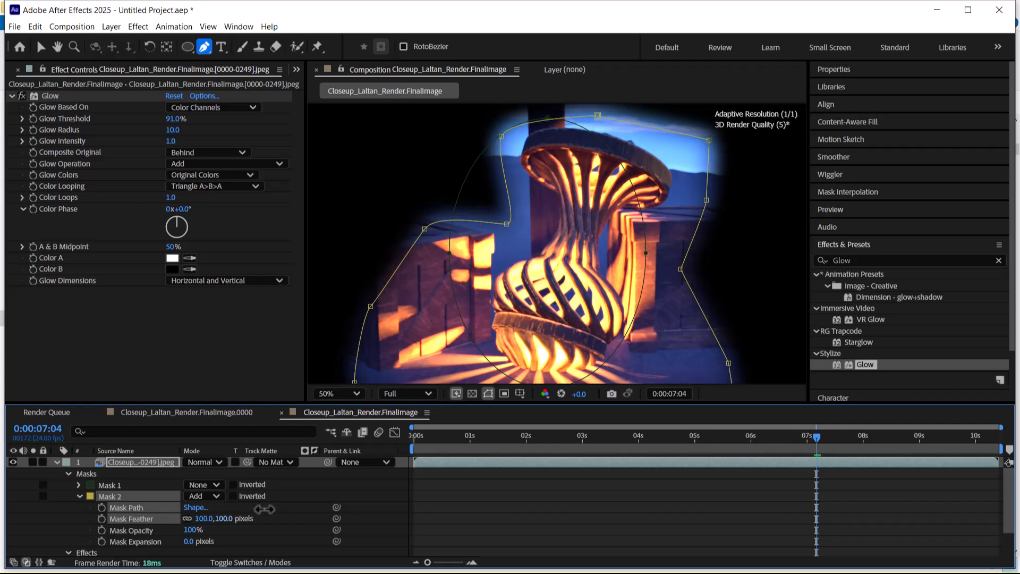
left_click(56, 462)
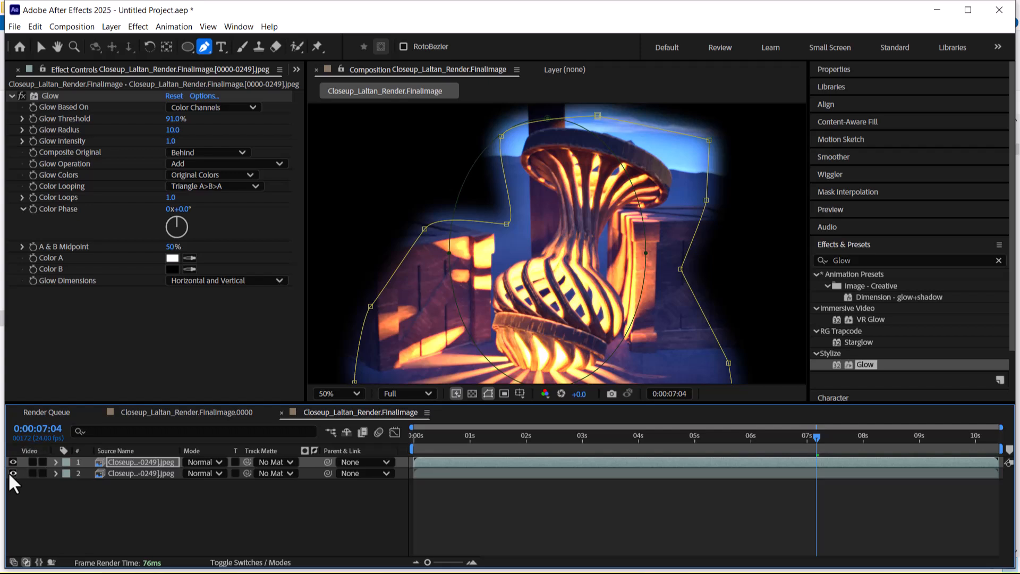
left_click(12, 473)
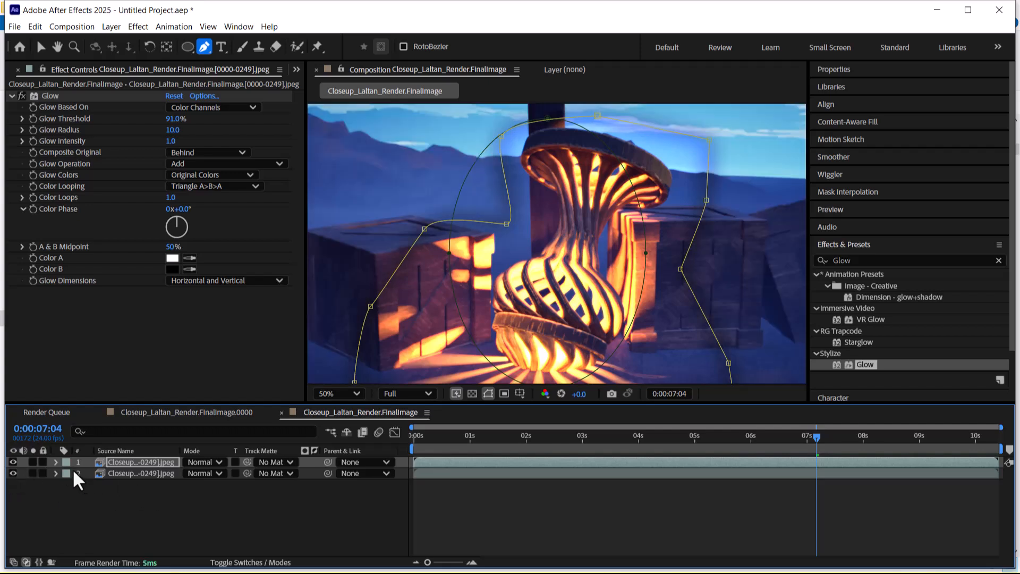
Increase the feather of Mask 2 to 265 pixels and hide the mask outlines in the composition view
left_click(57, 462)
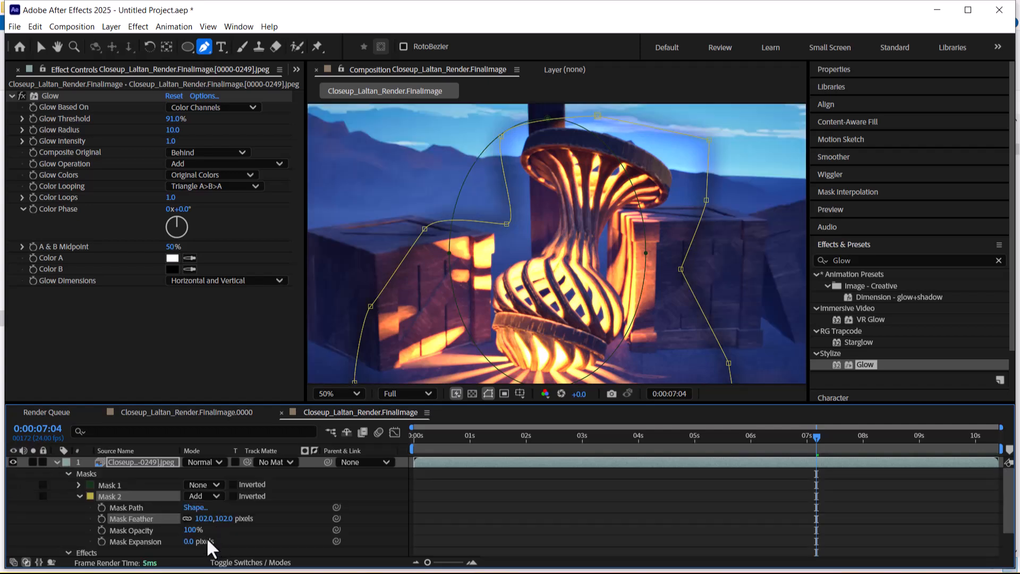
left_click_drag(223, 519, 247, 484)
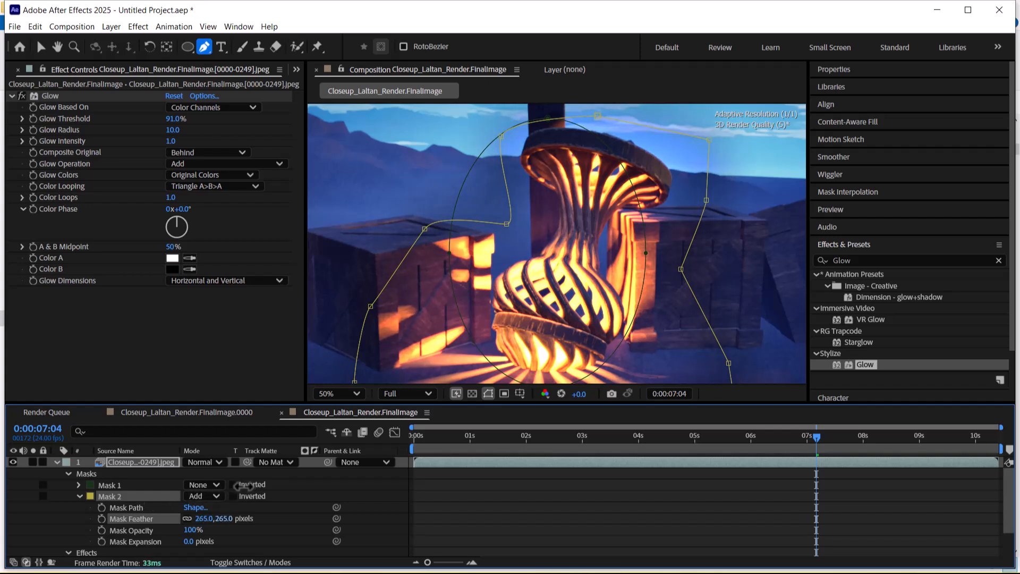
scroll(547, 319, "down", 2)
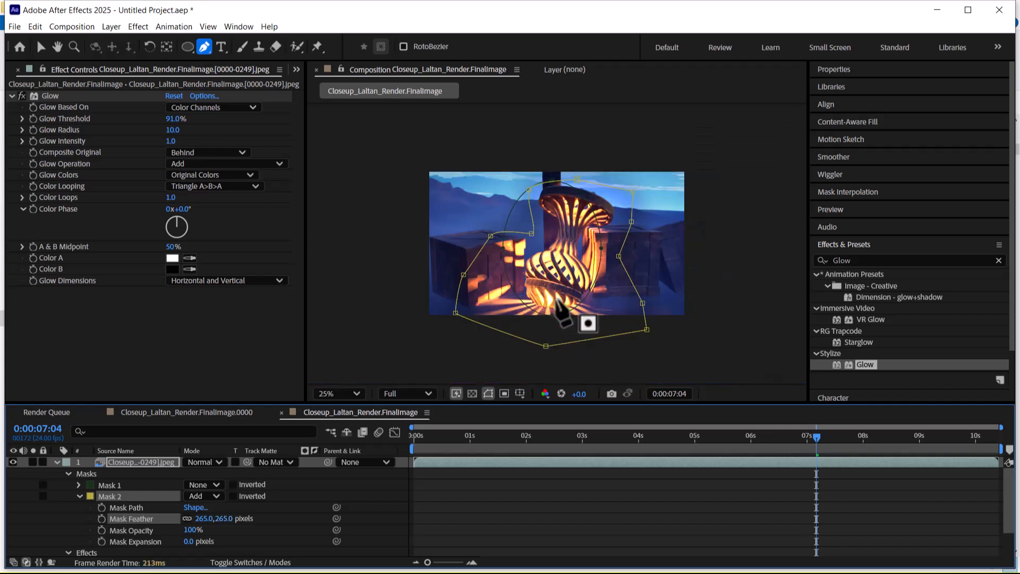
left_click(489, 396)
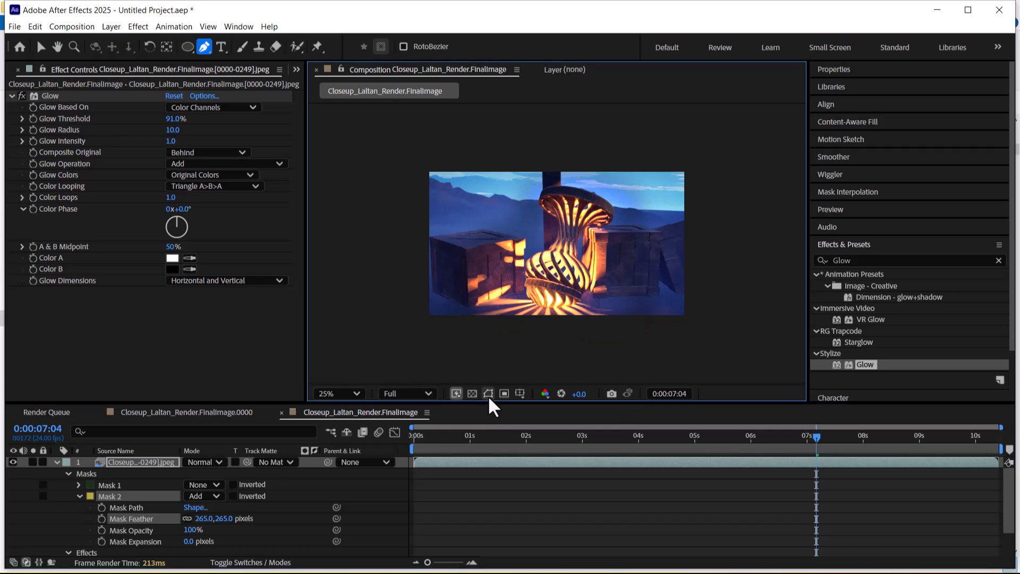
scroll(558, 287, "up", 2)
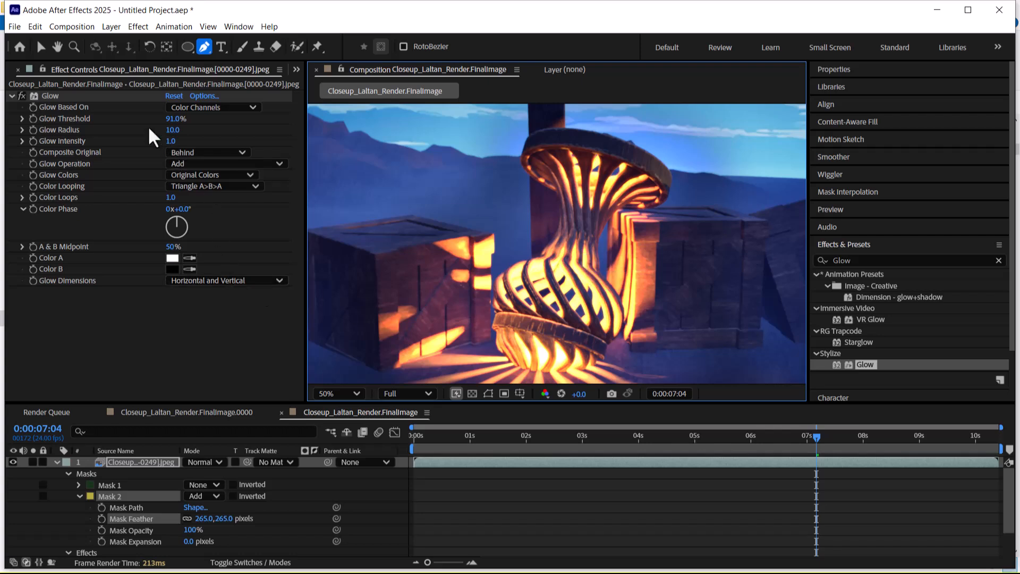
Lower the Glow Threshold to 90.2% and compare the frame with the upper layer hidden and shown
mouse_move(175, 119)
left_mouse_down()
mouse_move(150, 123)
mouse_move(198, 128)
mouse_move(187, 130)
left_mouse_up()
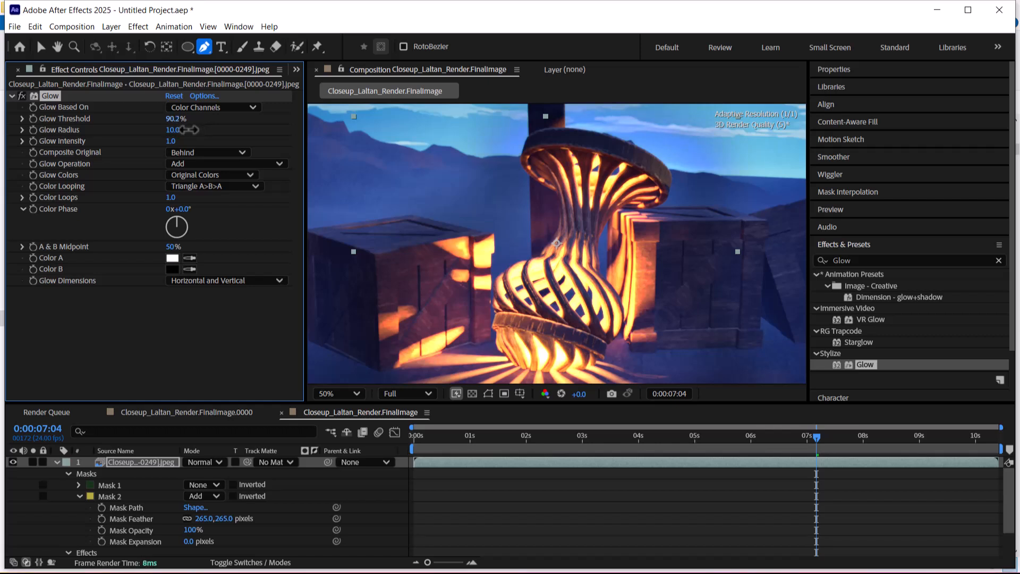
scroll(392, 283, "down", 2)
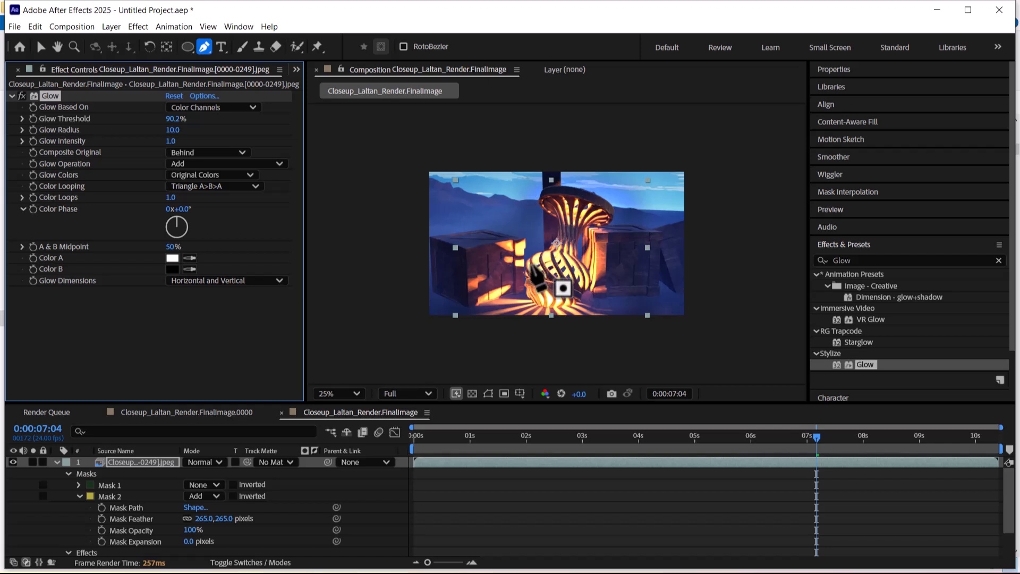
left_click(13, 461)
left_click(13, 462)
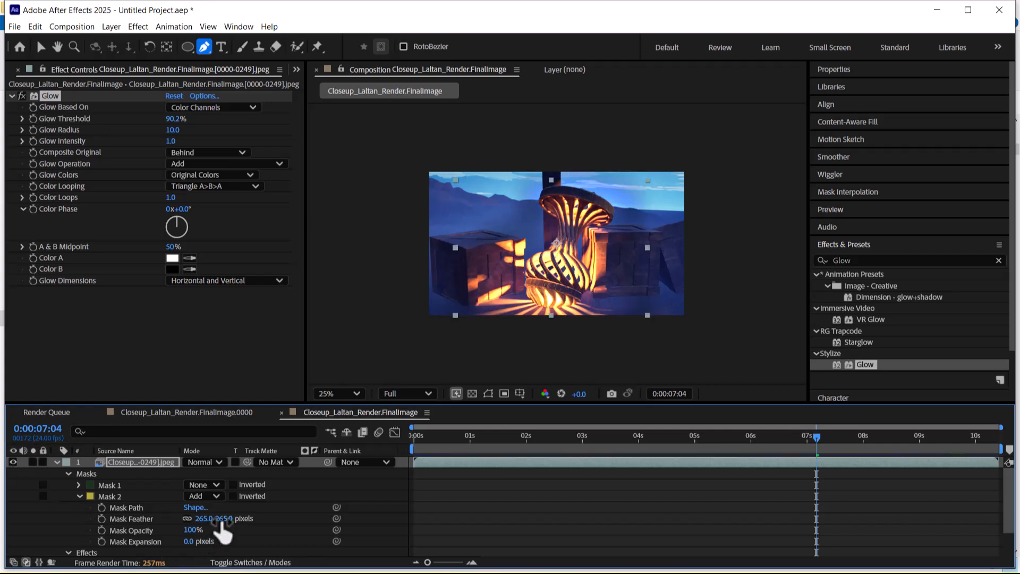
Reduce the opacity of Mask 2 to 45% and collapse the upper layer's properties
left_click_drag(194, 527, 237, 526)
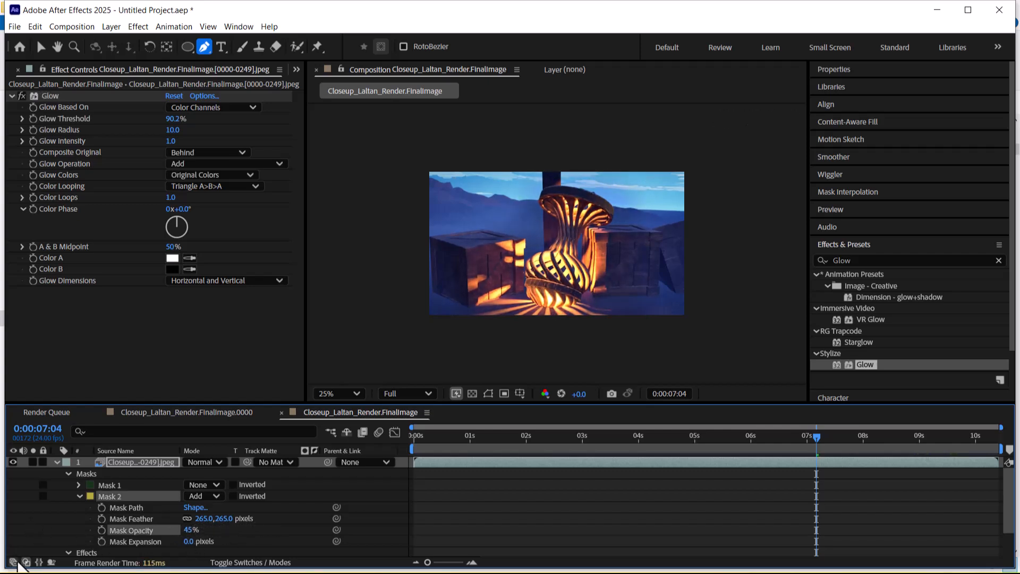
scroll(37, 498, "down", 2)
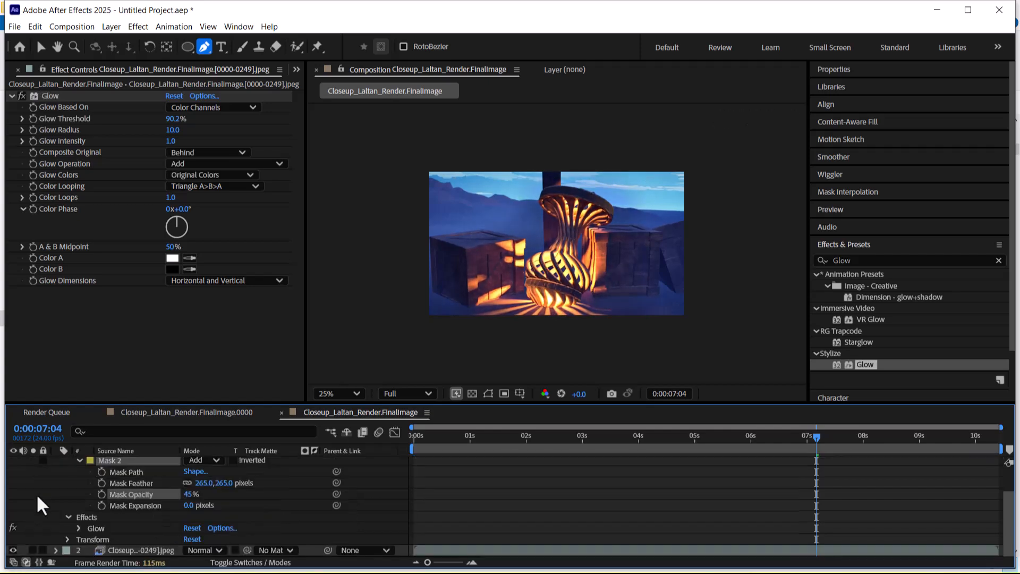
left_click(69, 517)
scroll(53, 480, "up", 1)
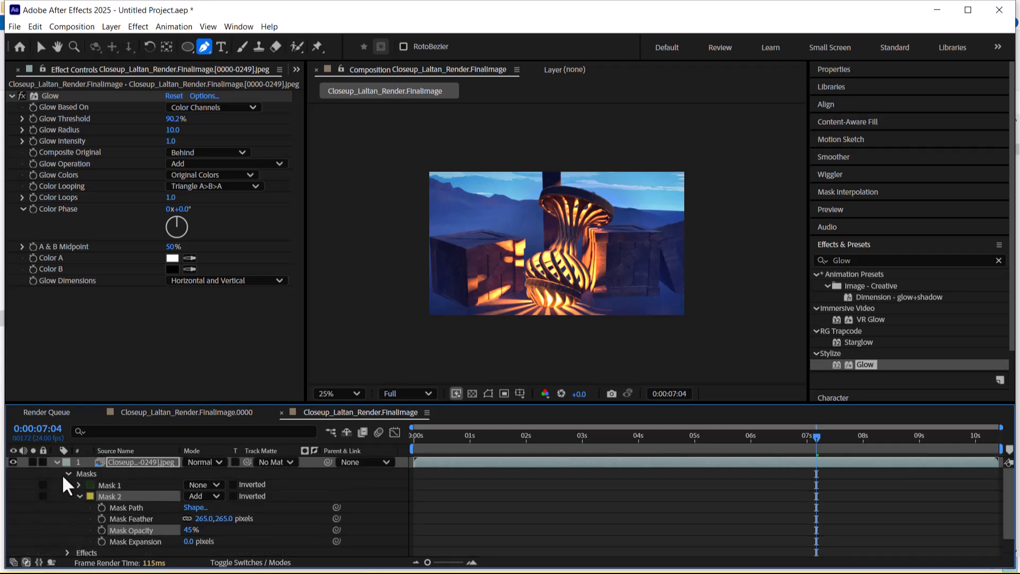
left_click(56, 462)
With the lower layer temporarily hidden, set Mask 2 to 97% opacity and 814 pixels of feather
left_click(12, 473)
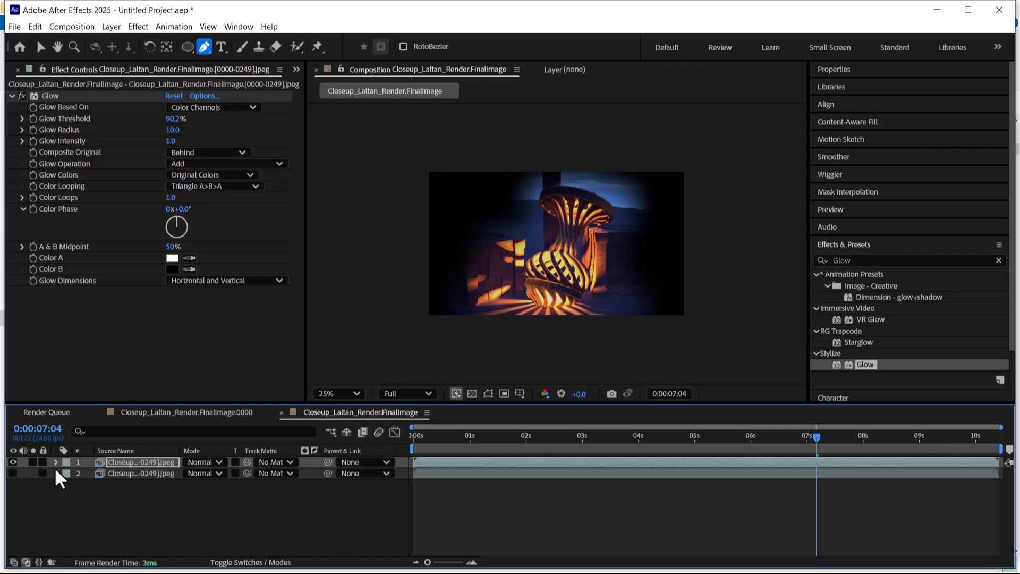
left_click(56, 462)
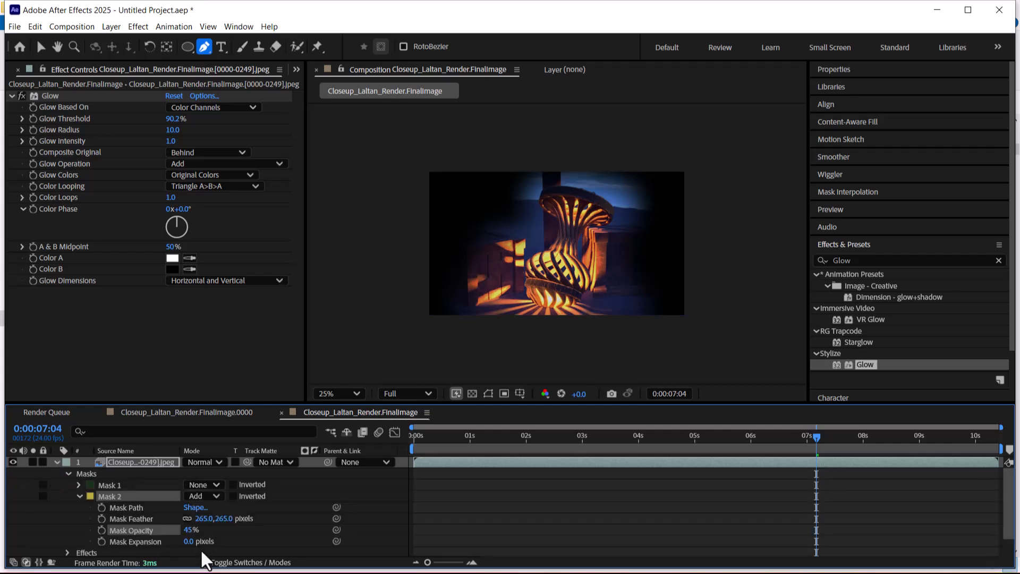
left_click_drag(190, 531, 145, 514)
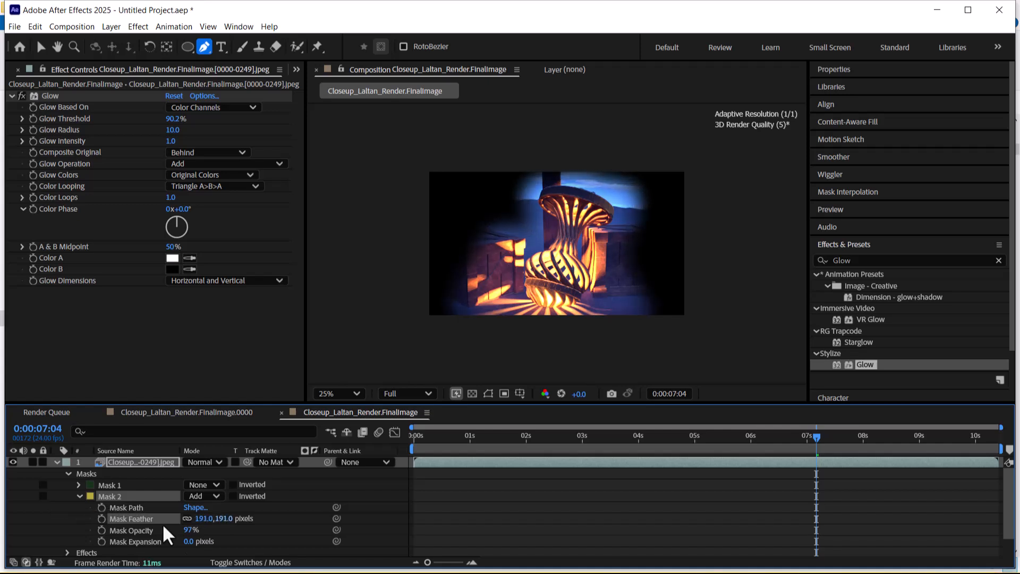
left_click_drag(221, 520, 597, 477)
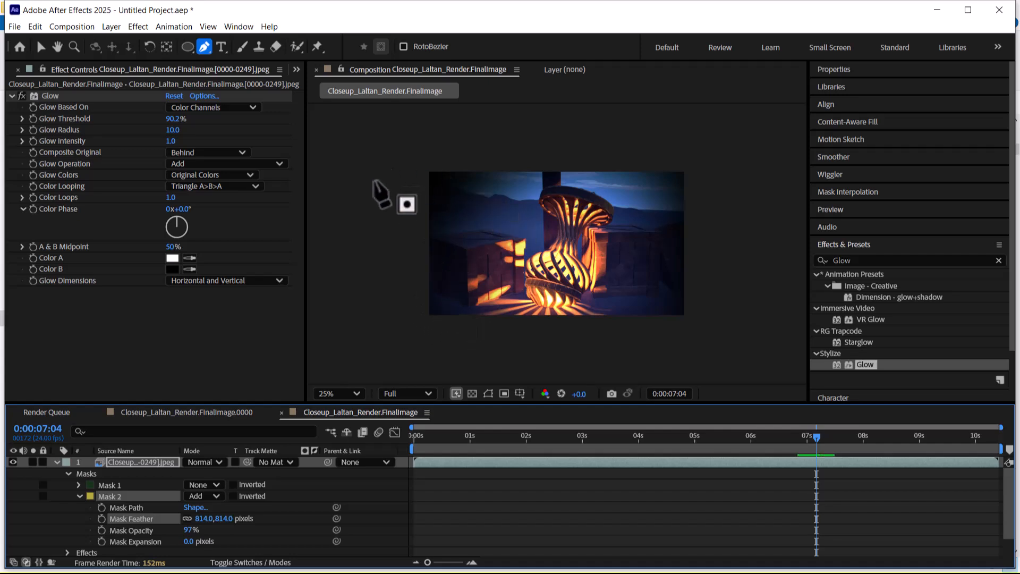
left_click(56, 462)
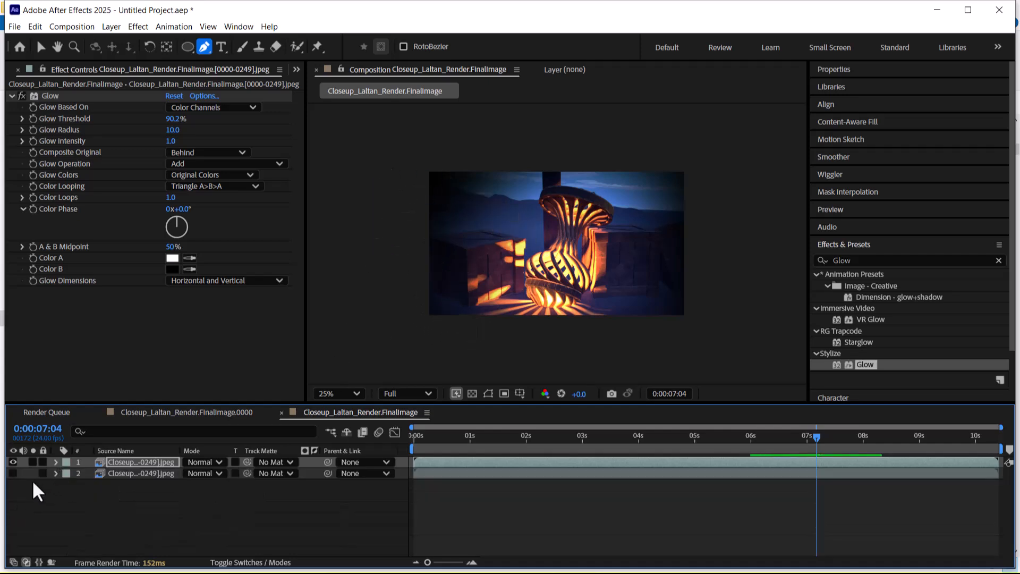
left_click(13, 473)
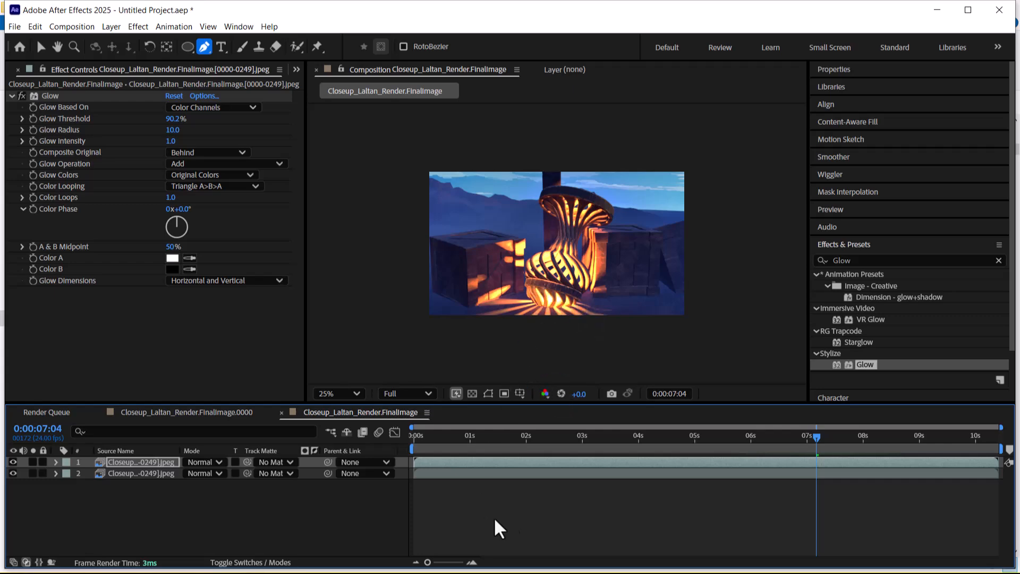
Switch to the Color Correction.txt notes in Notepad to check the session topics, and return to After Effects
key("super")
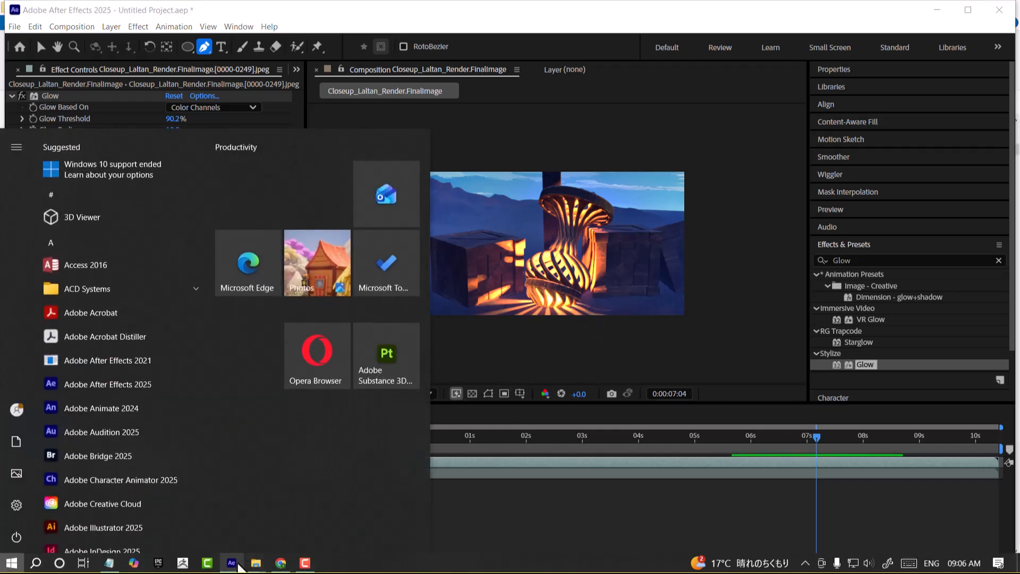
left_click(110, 564)
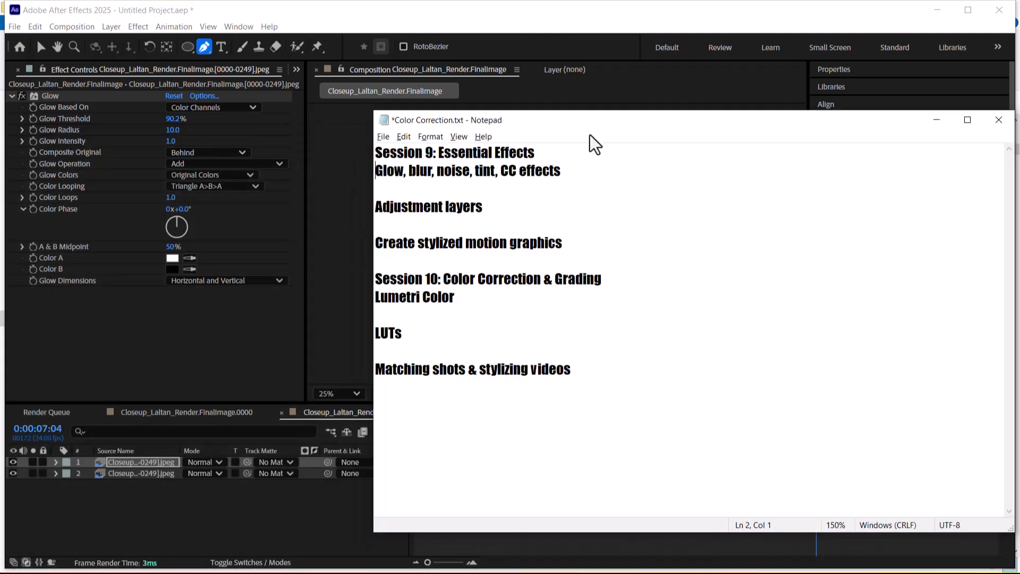
left_click(933, 121)
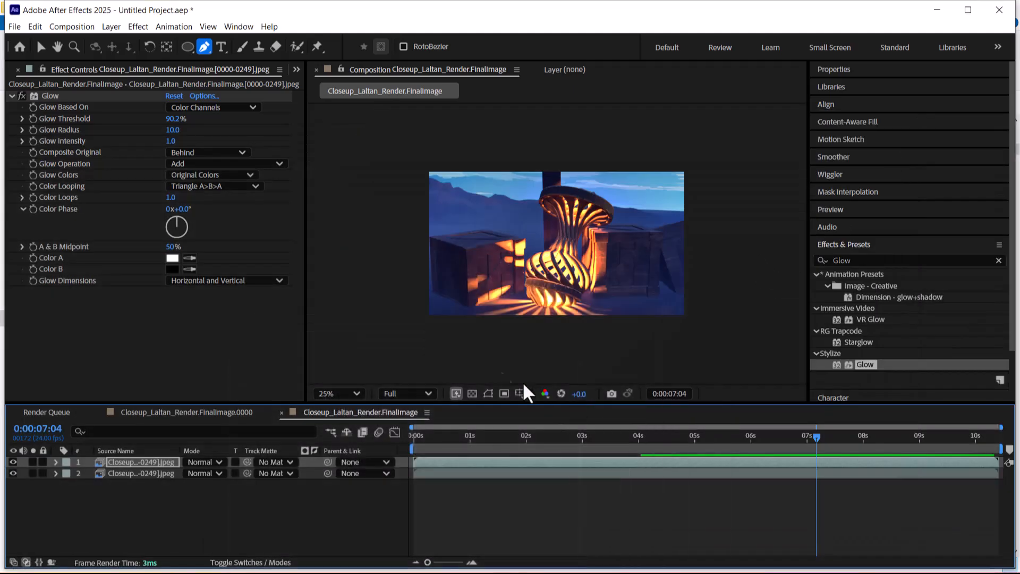
Play the composition from the first frame, pausing to examine the glow around the lantern
left_click_drag(558, 437, 414, 437)
key("space")
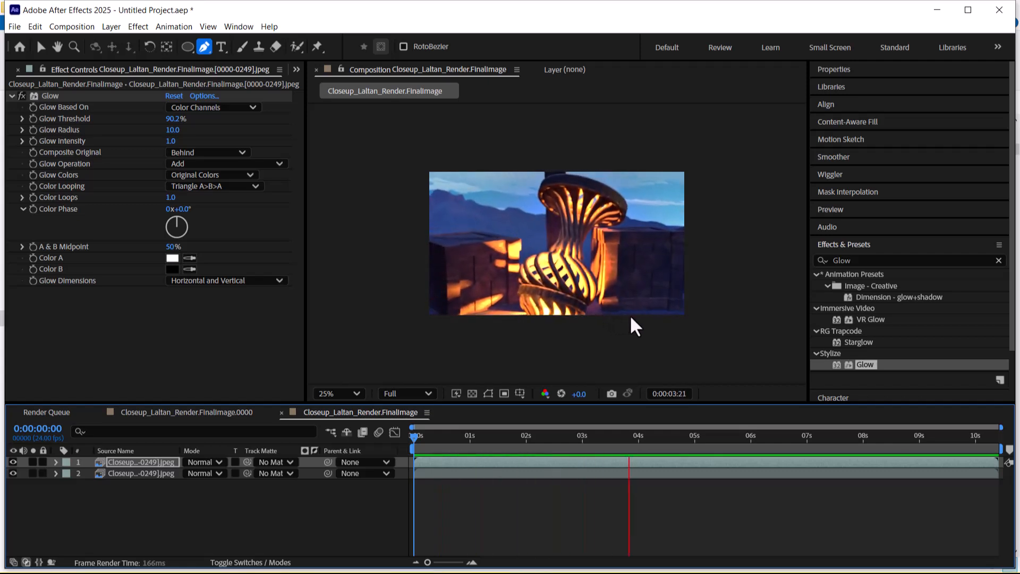
key("space")
left_click_drag(649, 438, 399, 432)
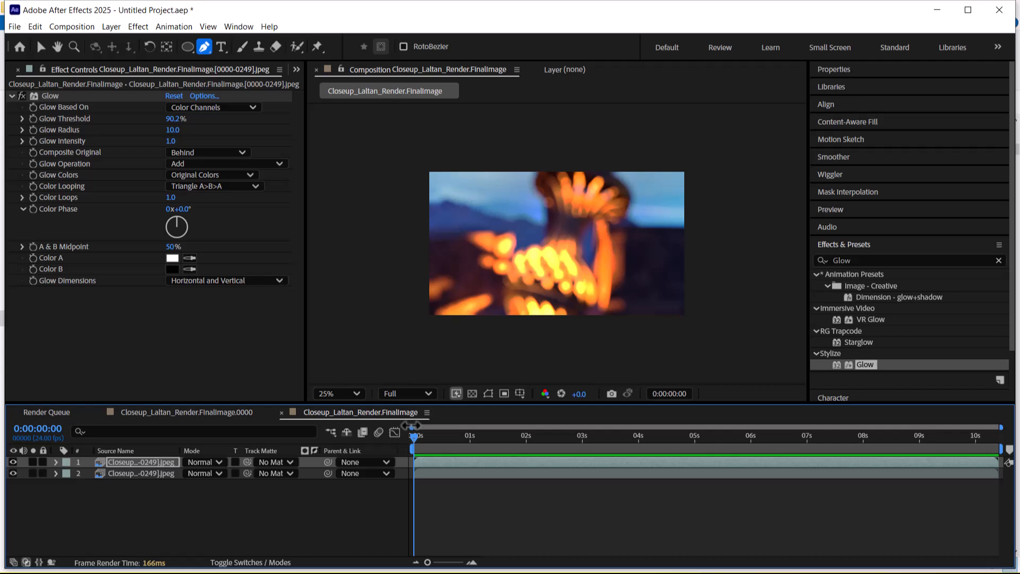
key("space")
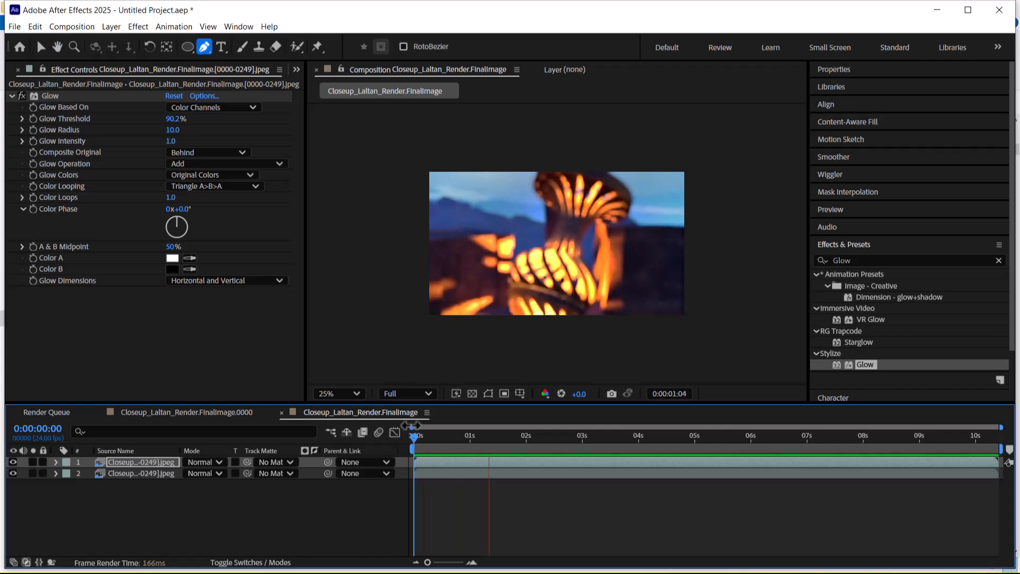
key("space")
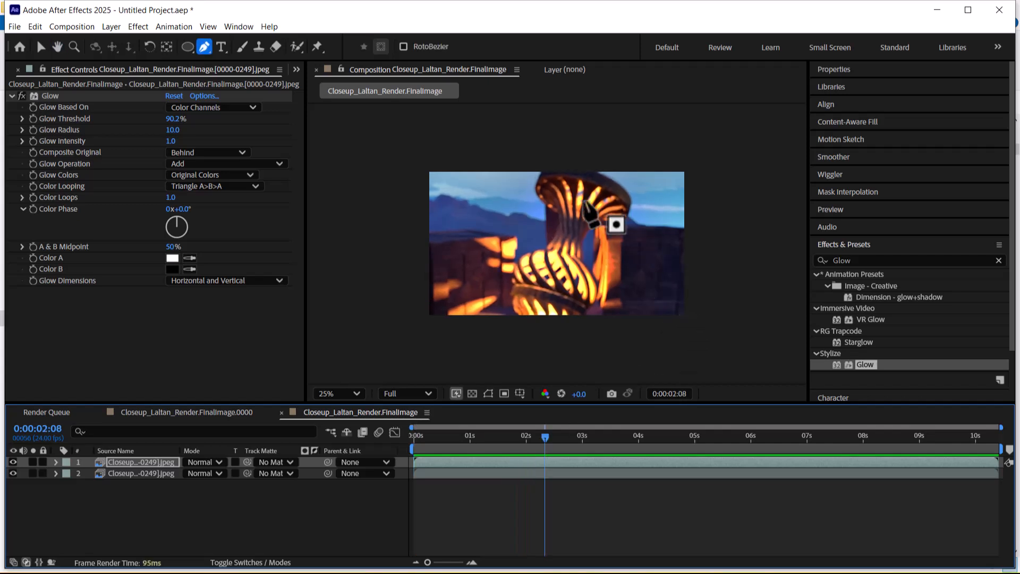
key("space")
key("space")
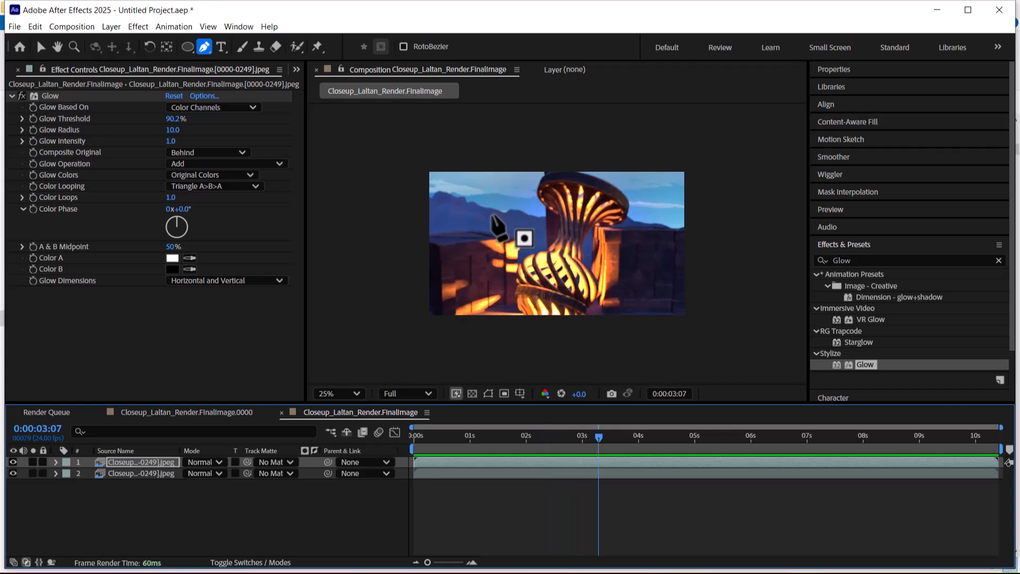
Apply the Sharpen effect to the upper layer with a Sharpen Amount of 212
left_click(129, 459)
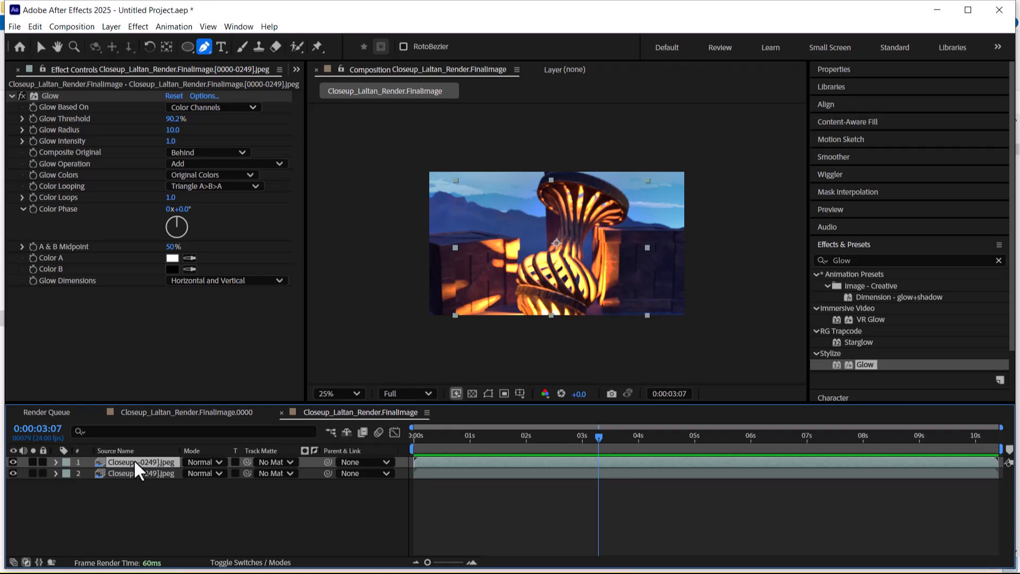
left_click(143, 537)
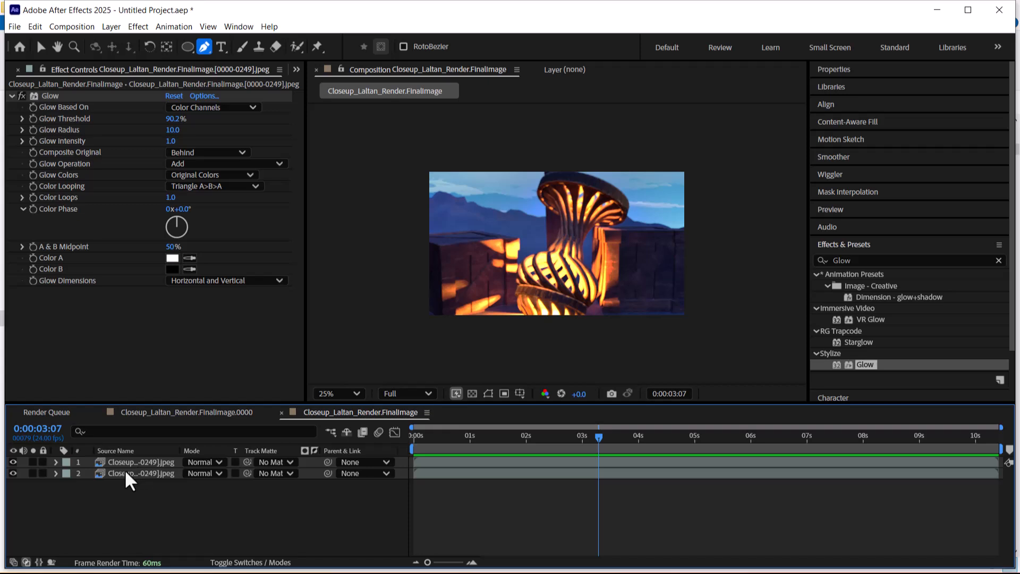
left_click(134, 460)
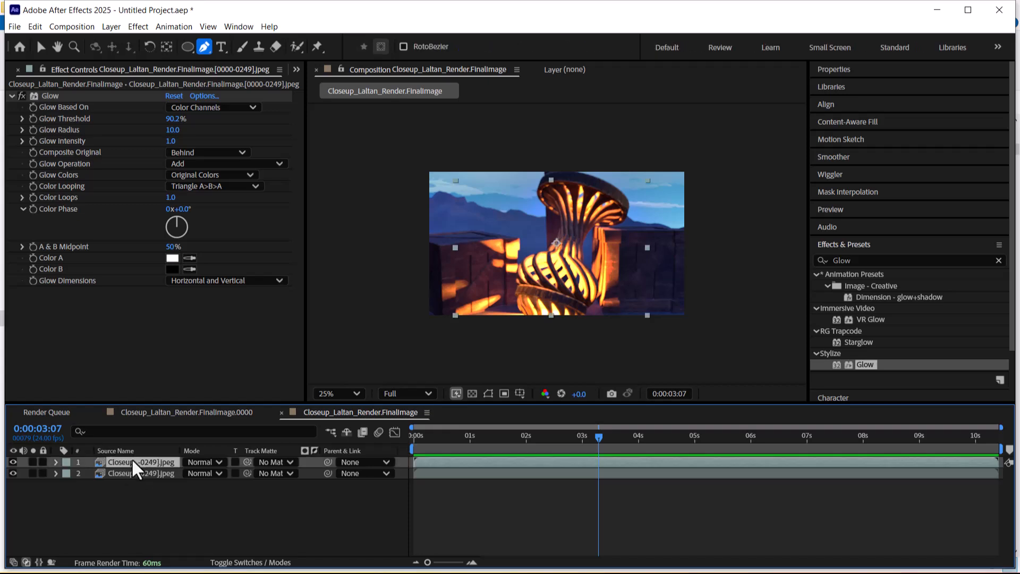
left_click(139, 27)
mouse_move(181, 125)
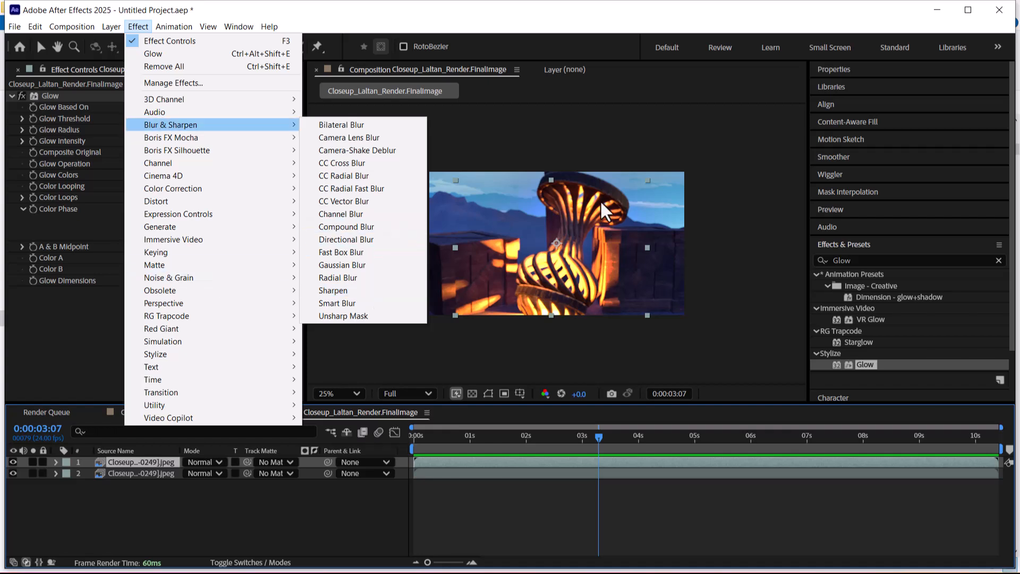
left_click(373, 295)
key("v")
scroll(565, 270, "up", 1)
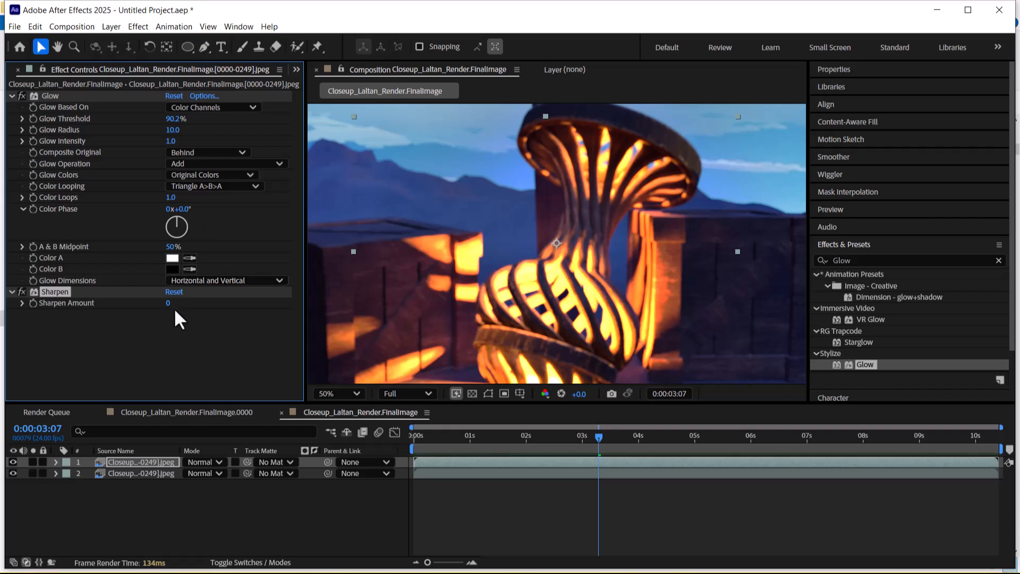
left_click_drag(169, 304, 306, 309)
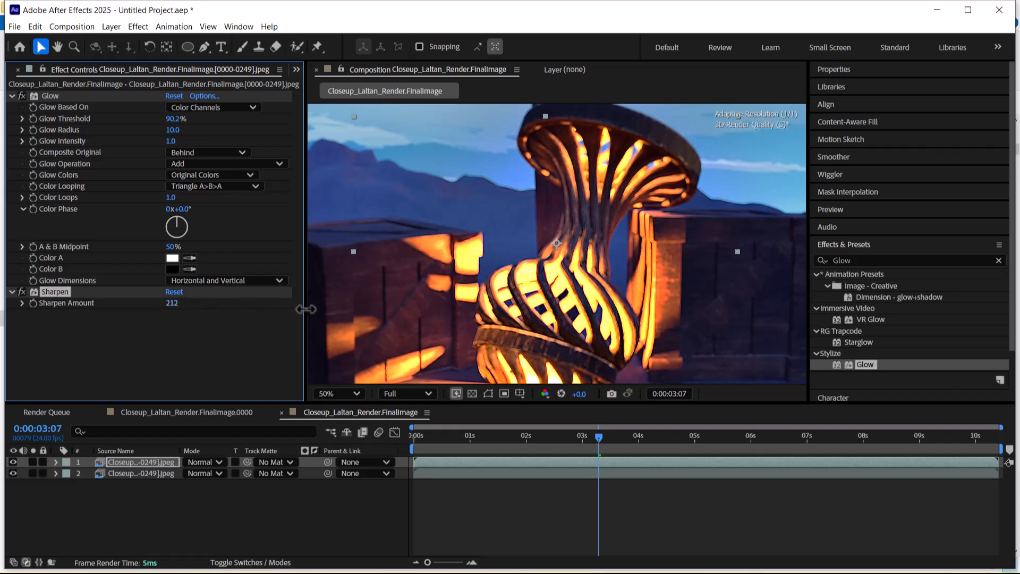
Preview the sharpened animation from near its start to 0:00:09:00 and toggle the Sharpen effect to compare its result
left_click_drag(598, 441, 434, 441)
key("space")
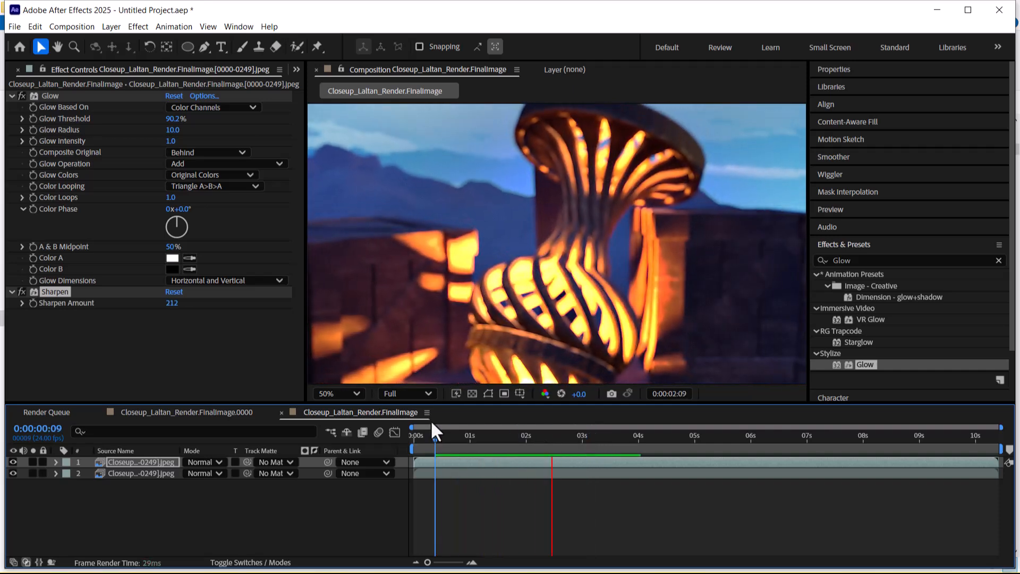
key("space")
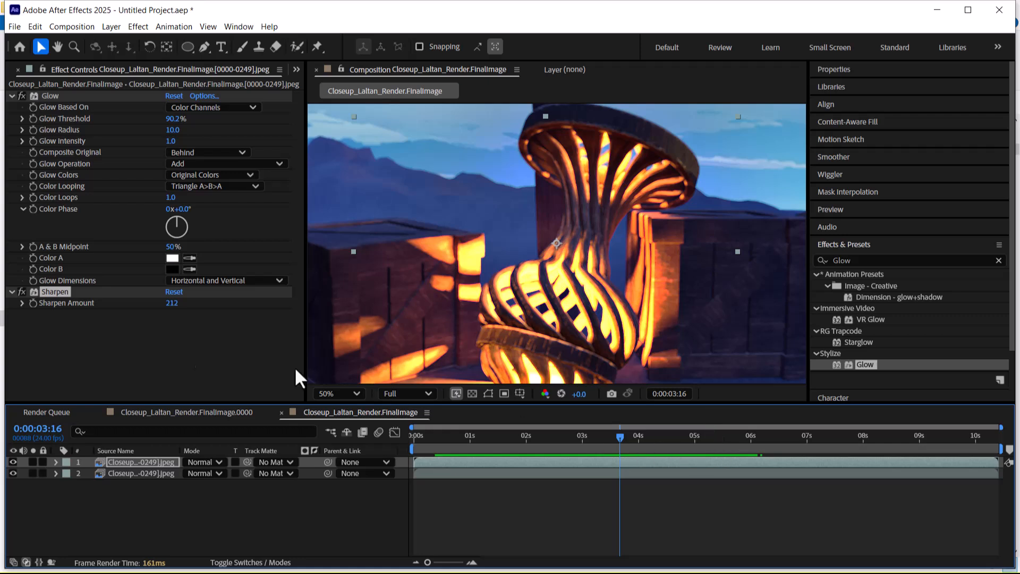
left_click_drag(620, 443, 658, 443)
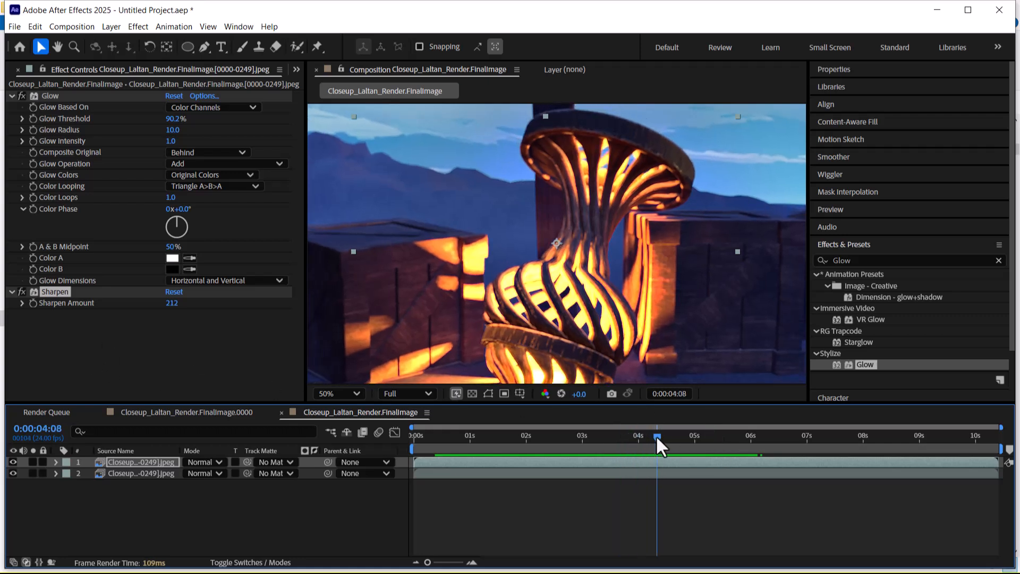
left_click(20, 291)
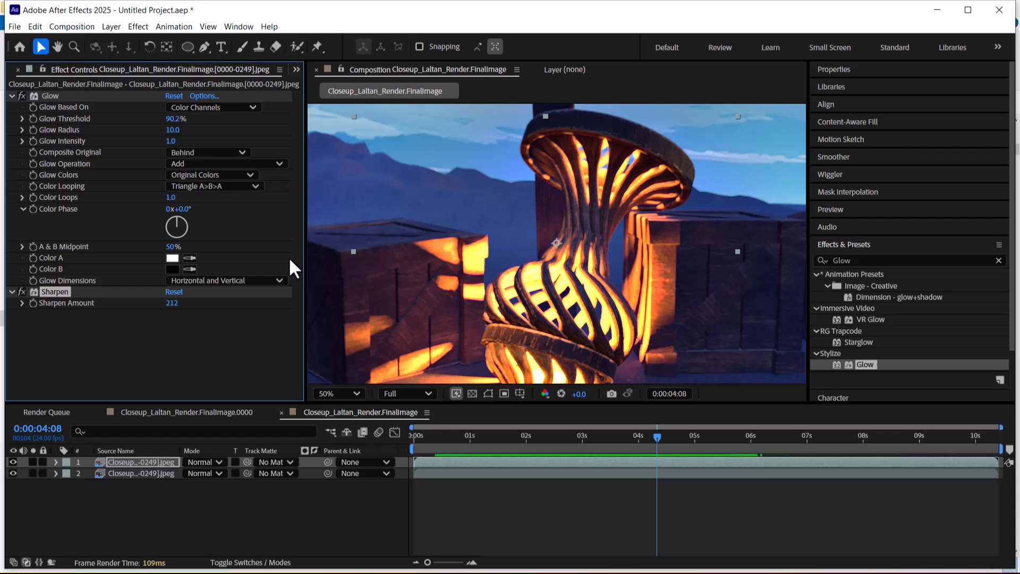
key("space")
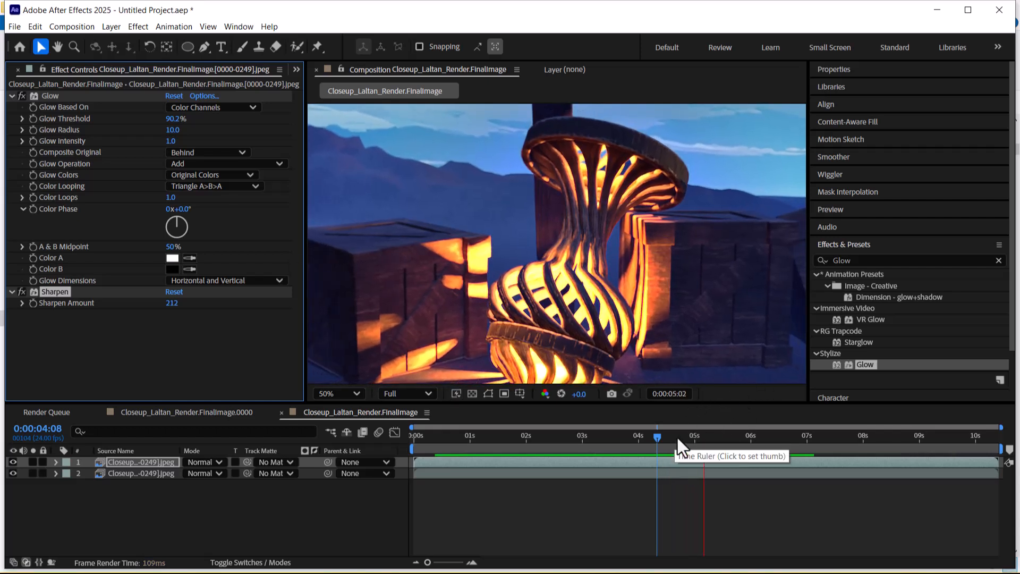
key("space")
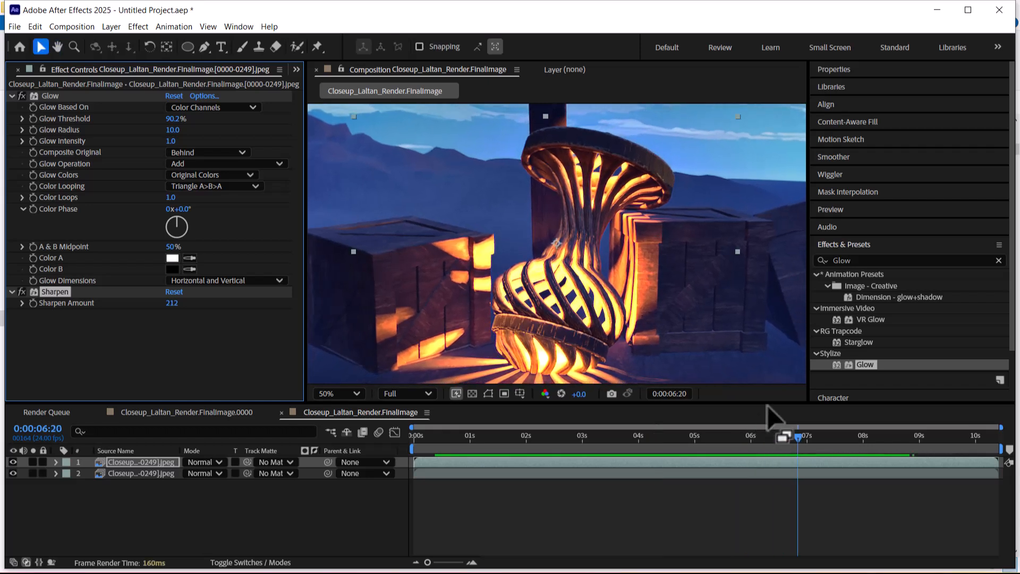
key("space")
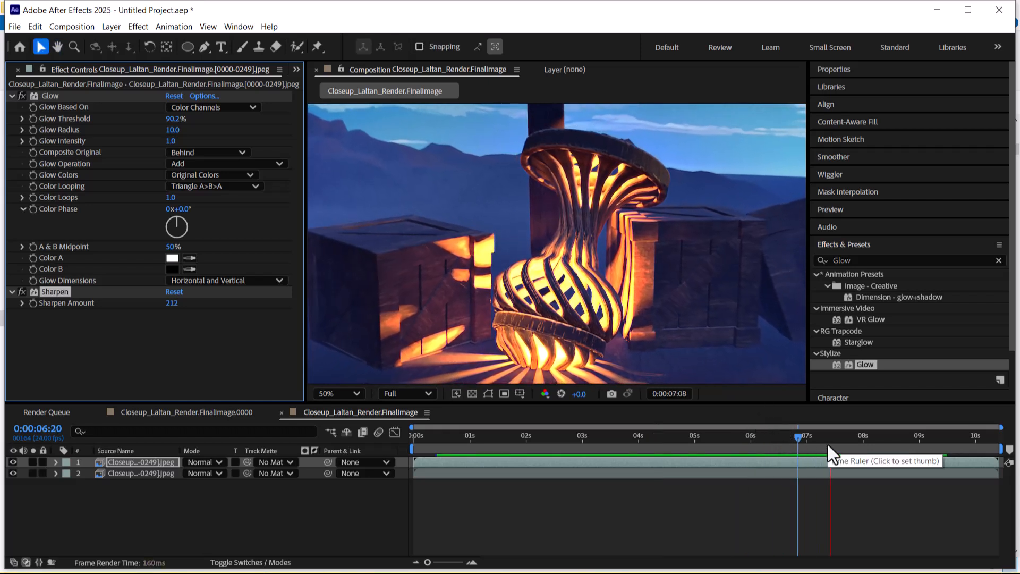
key("space")
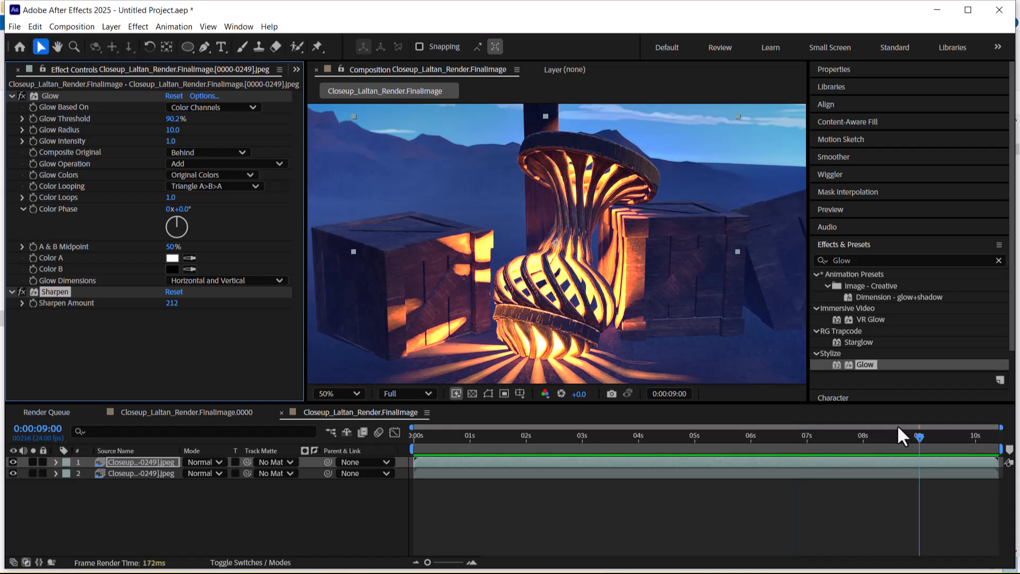
Apply Gaussian Blur to the lower lantern layer and set its Blurriness to 29
left_click(126, 503)
left_click(131, 462)
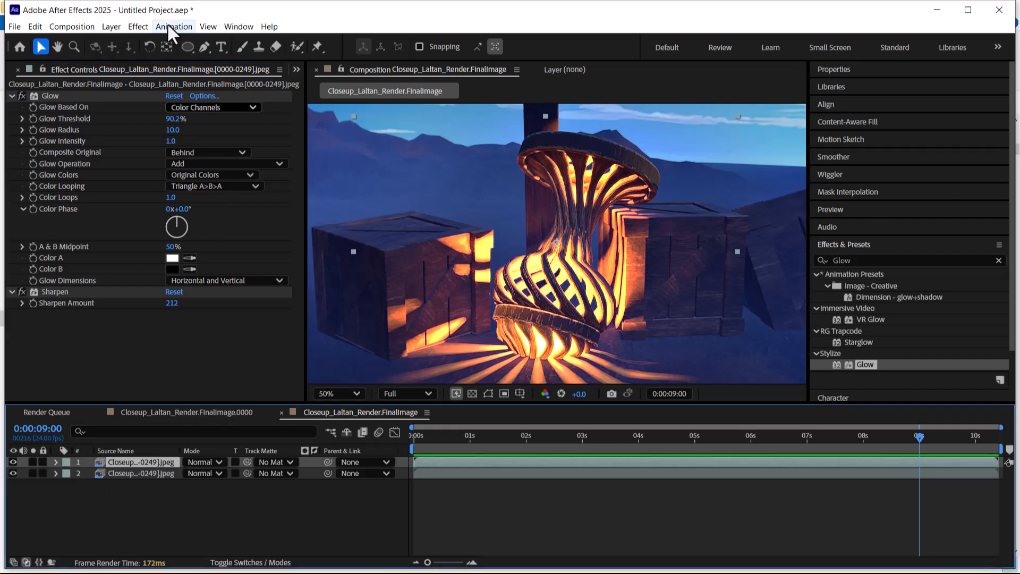
left_click(126, 474)
left_click(134, 28)
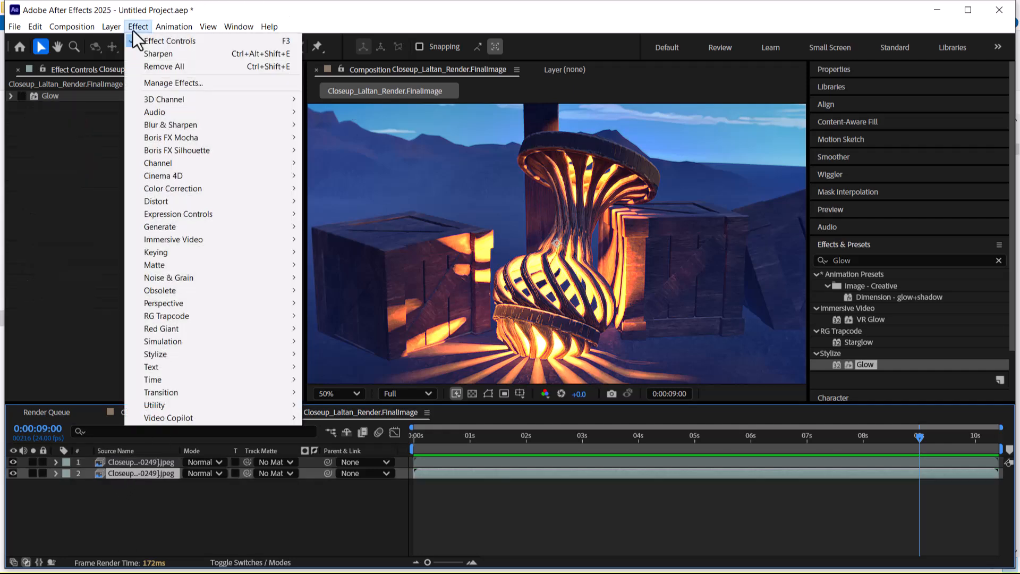
mouse_move(255, 175)
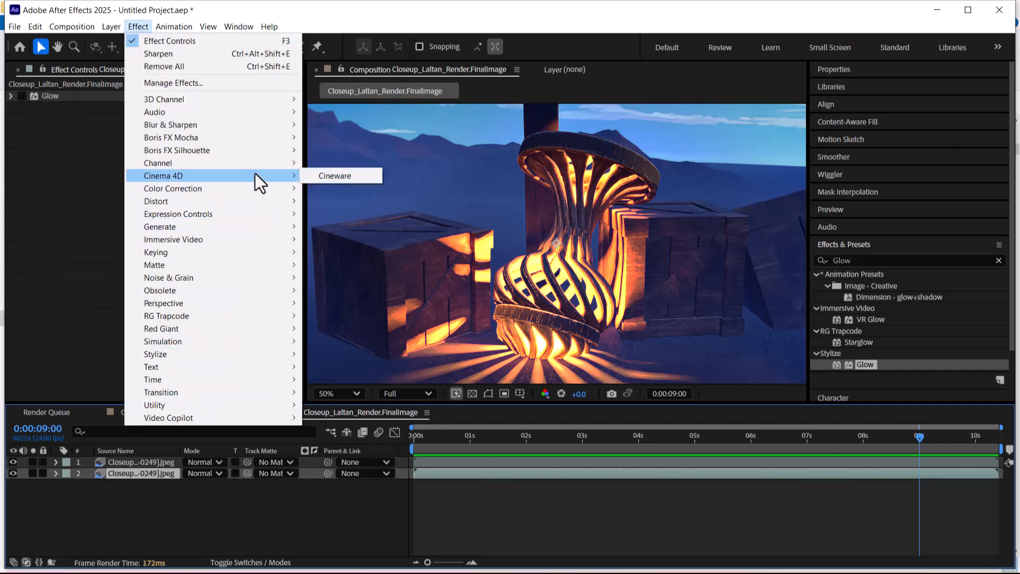
mouse_move(256, 126)
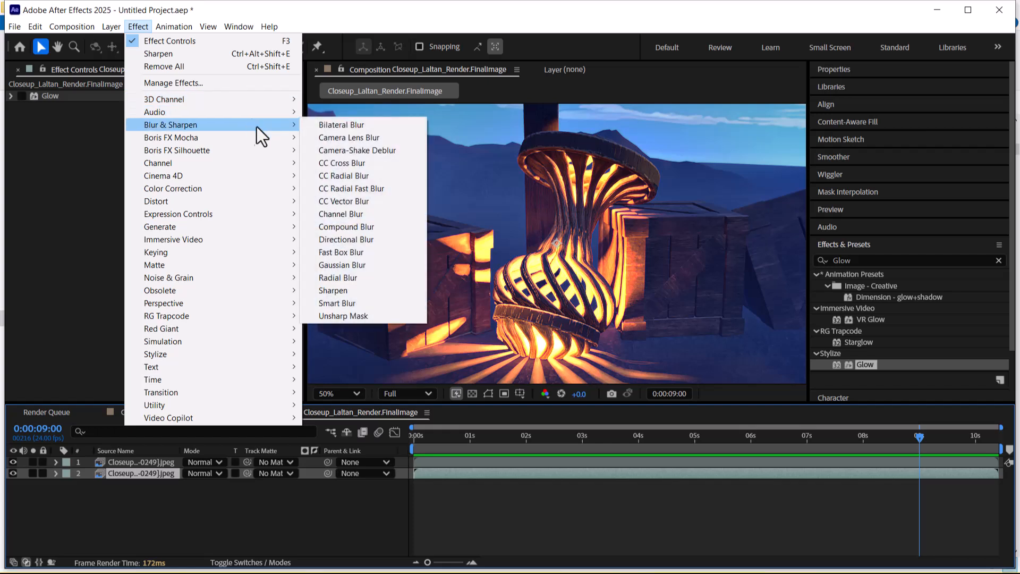
left_click(371, 263)
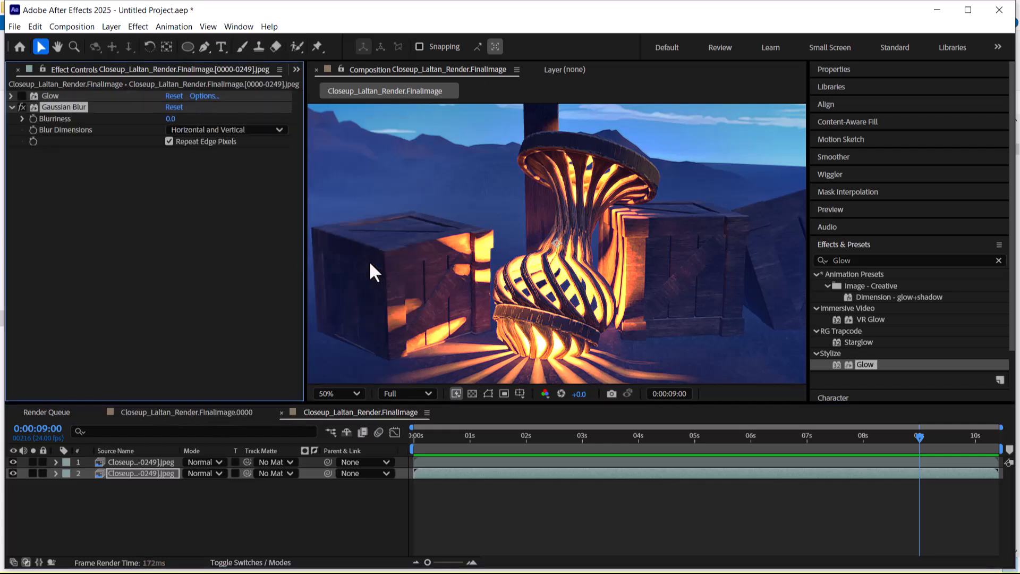
left_click_drag(170, 118, 326, 123)
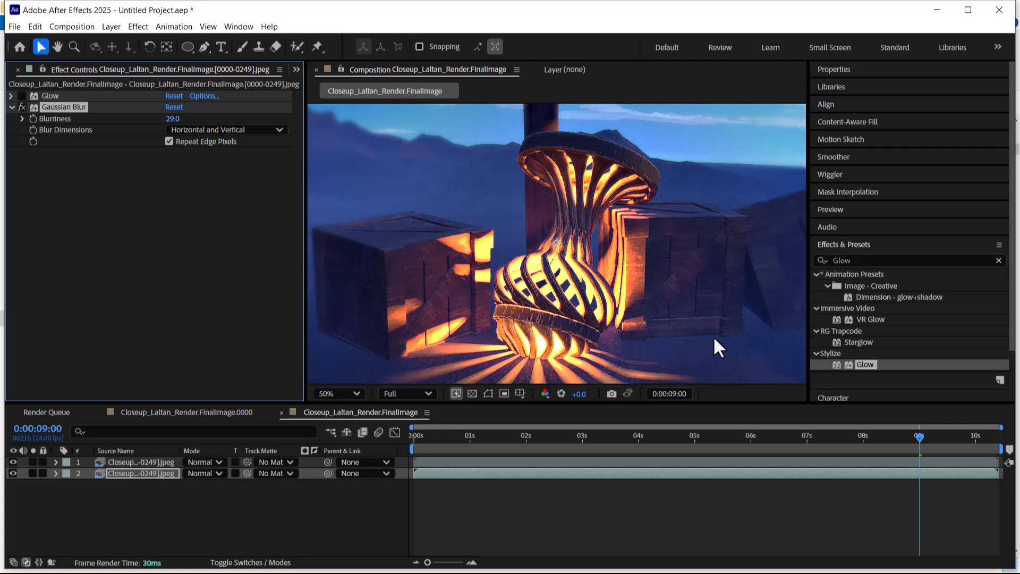
Preview the composition enlarged to examine the sharpened lantern against the blurred background, and restore the workspace
key("ctrl+minus")
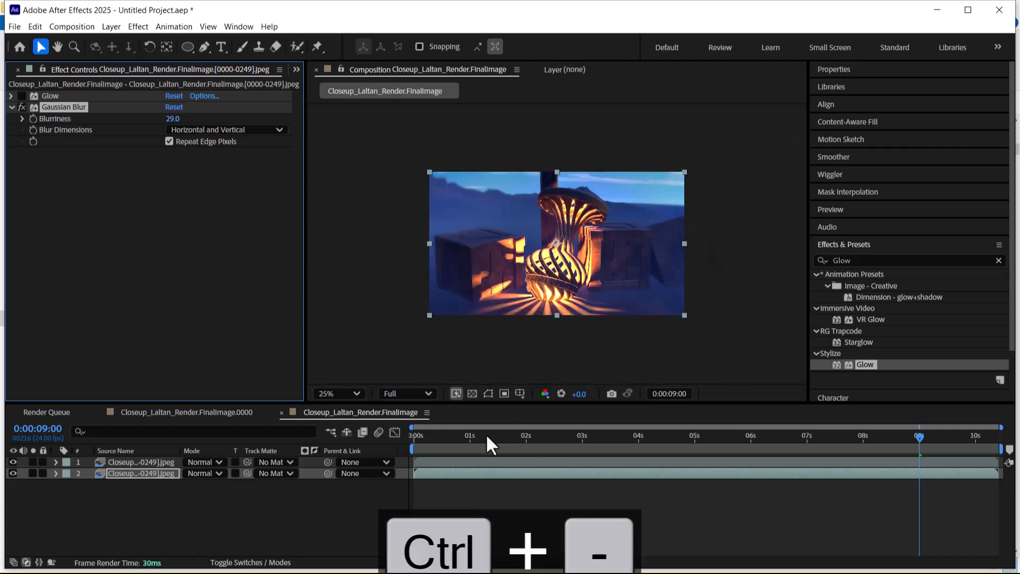
scroll(509, 285, "up", 2)
key("grave")
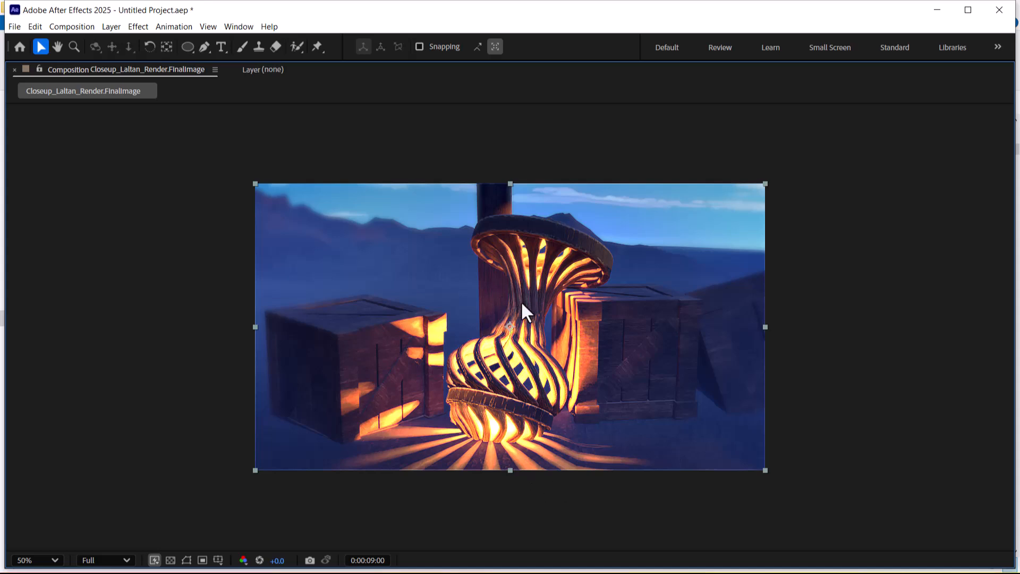
key("space")
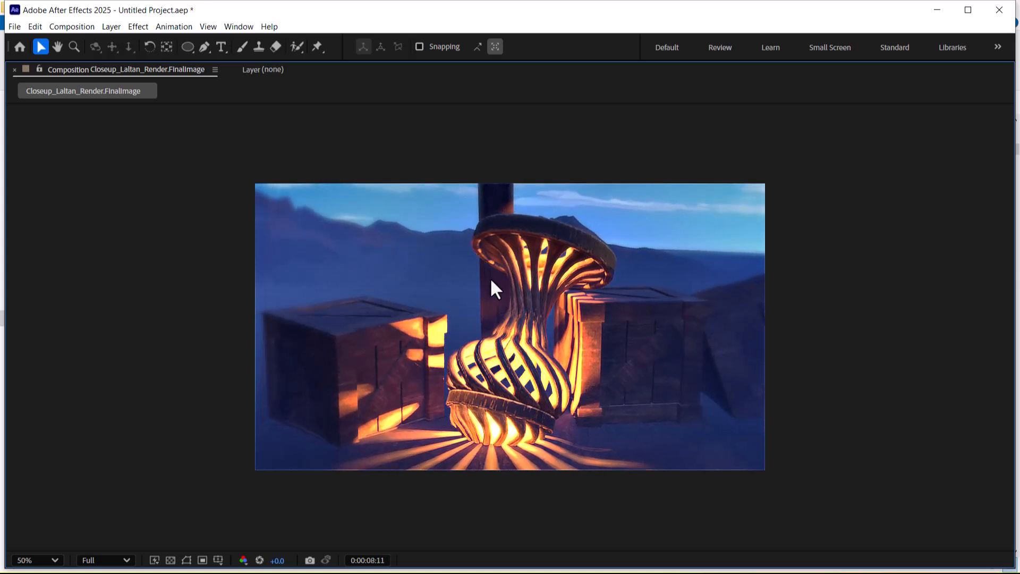
left_click(560, 217)
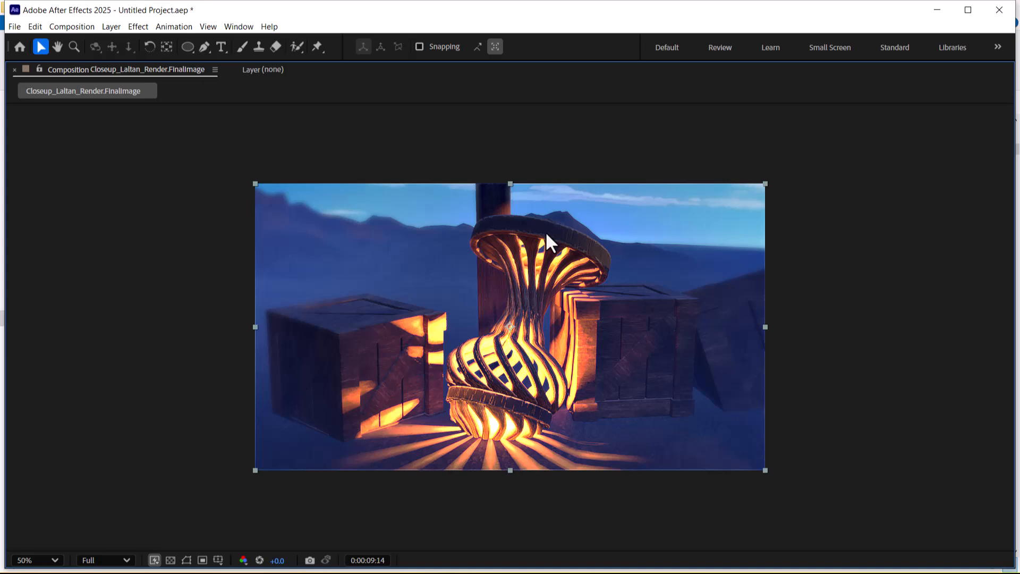
key("grave")
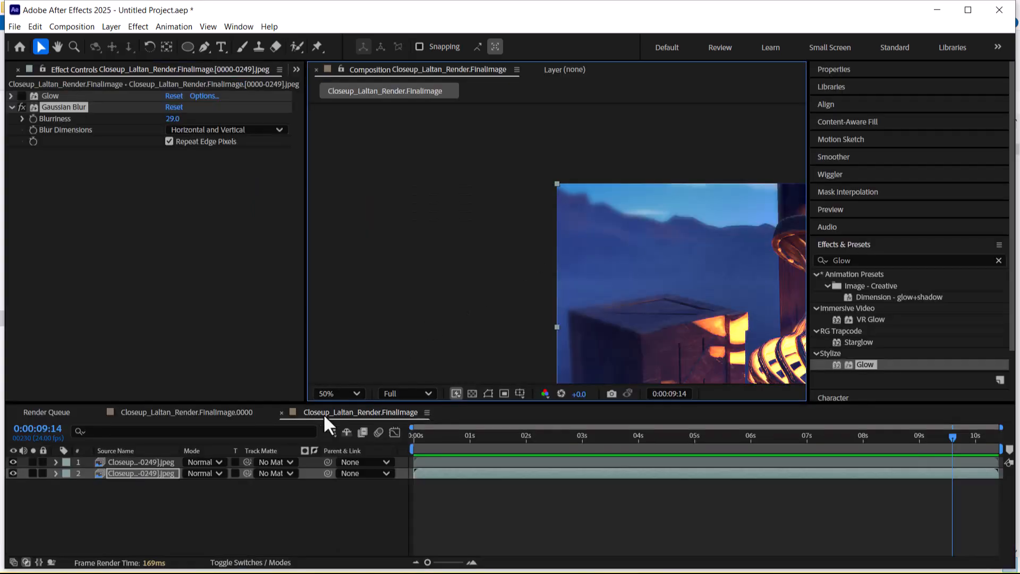
Display the mask outlines on the upper layer and delete its unused Mask 1
left_click(130, 460)
key("comma")
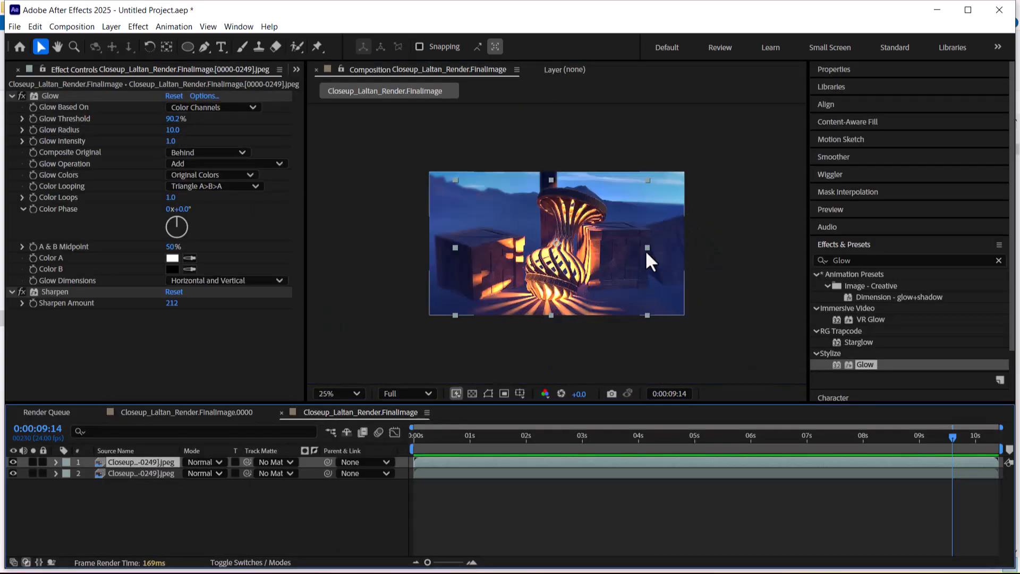
left_click(486, 393)
key("period")
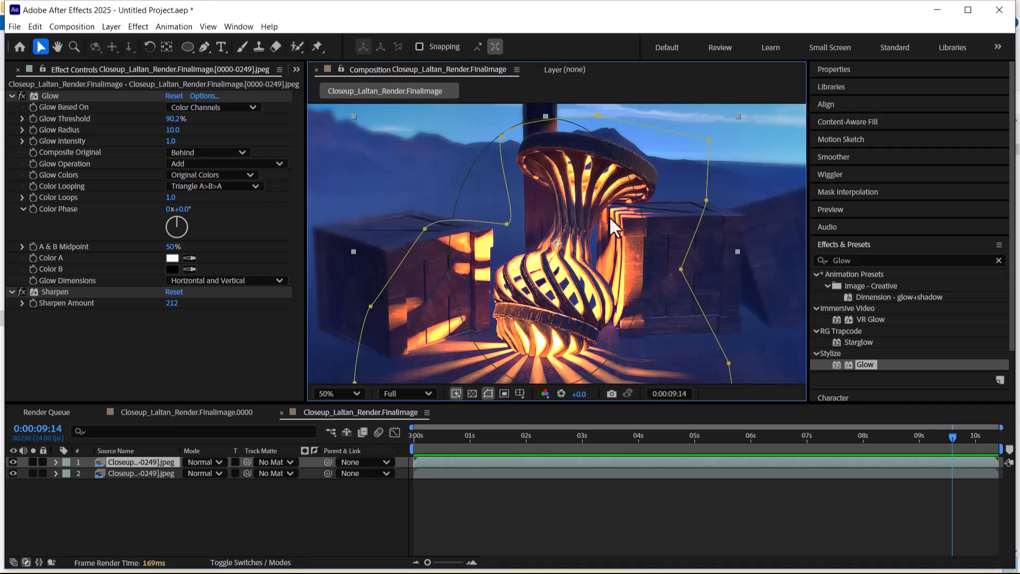
left_click(55, 459)
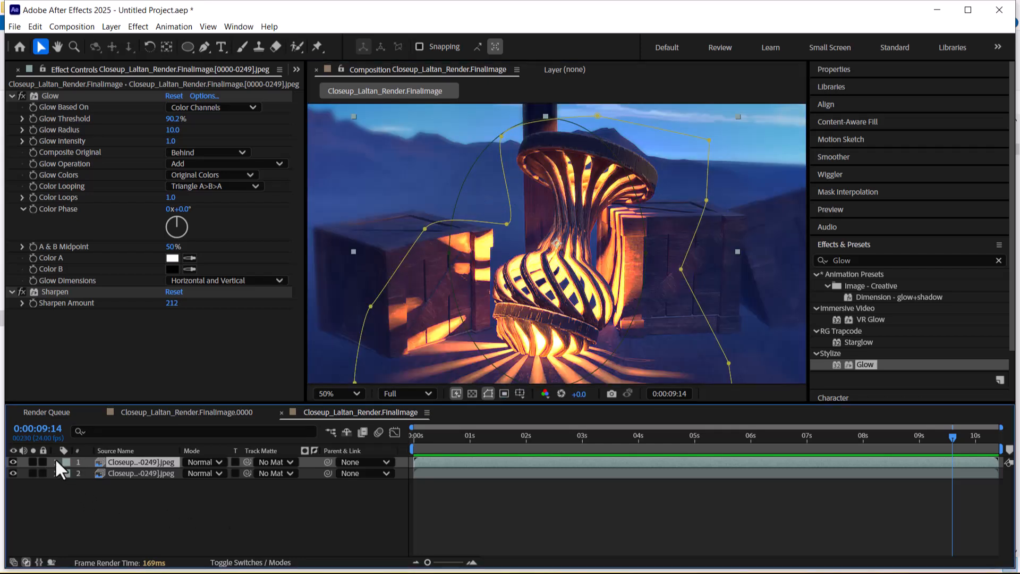
left_click(119, 494)
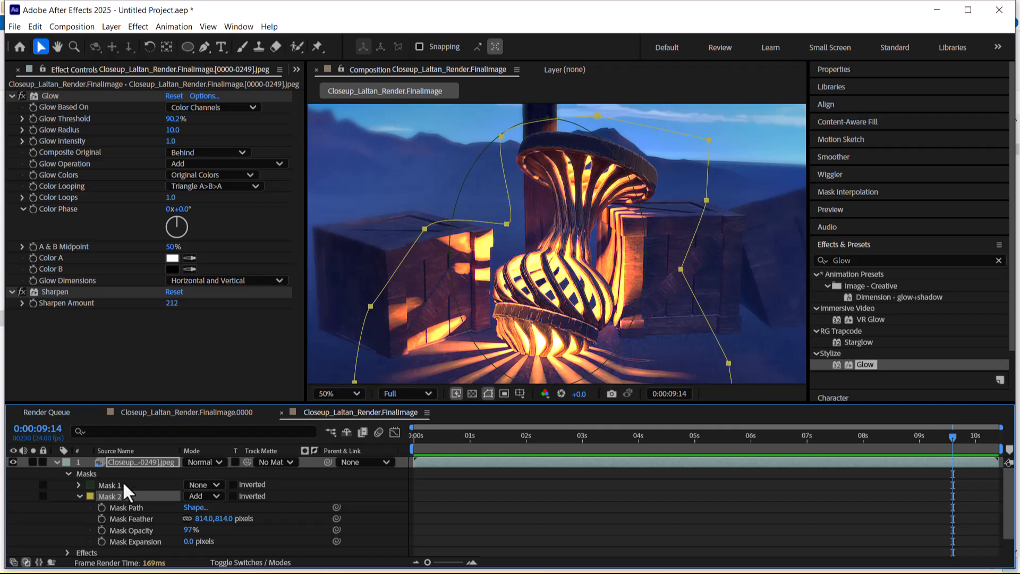
left_click(122, 480)
key("Delete")
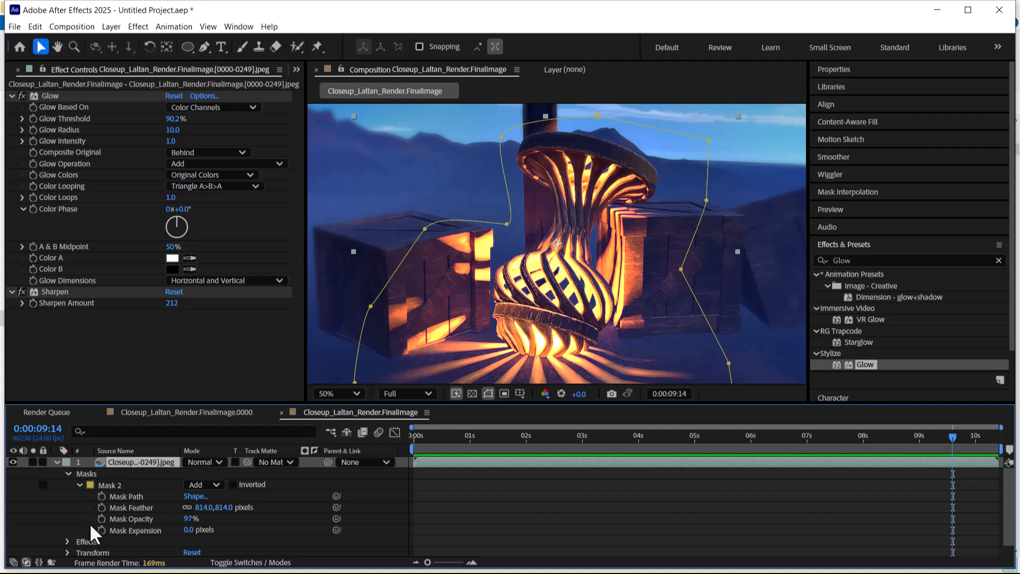
At 0:00:06:13, nudge the Mask 2 vertex above the lantern slightly and enable keyframing for its Mask Path
left_click(597, 116)
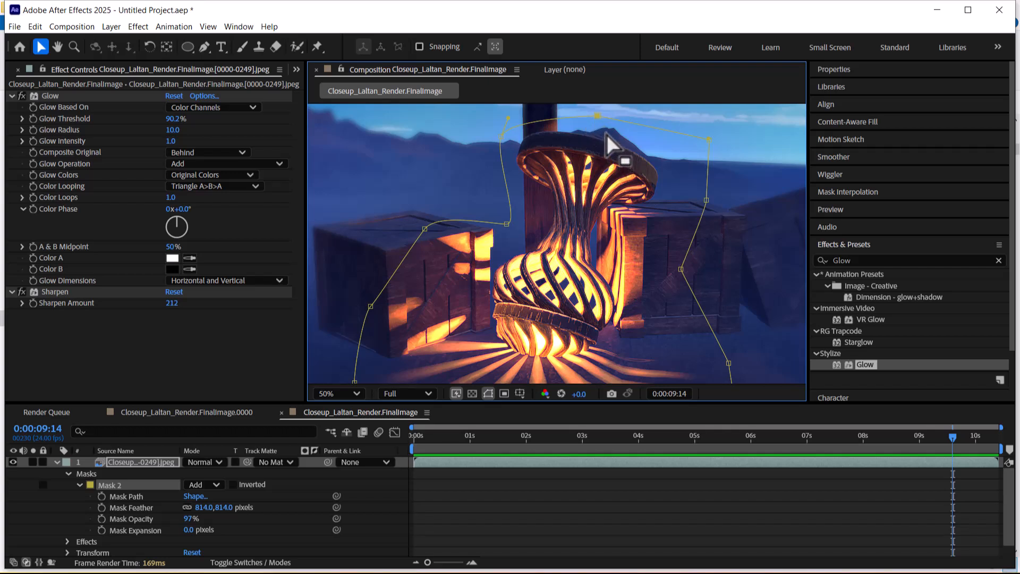
left_click_drag(953, 437, 787, 447)
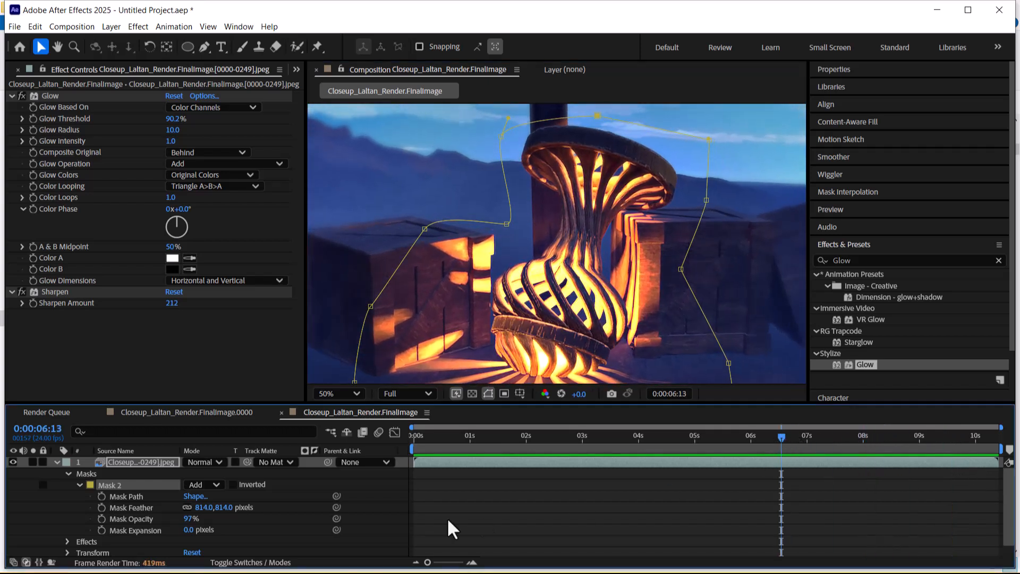
left_click(597, 116)
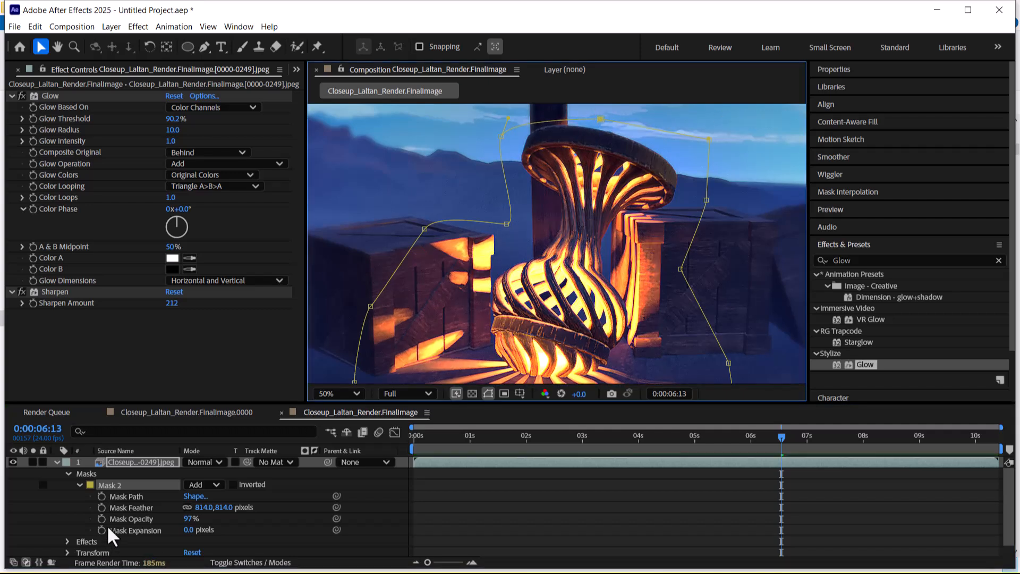
left_click(101, 496)
At 0:00:08:00, keyframe Mask 2 by moving its two upper vertices individually closer to the lantern's rim
left_click_drag(781, 439, 862, 439)
left_click_drag(601, 119, 606, 131)
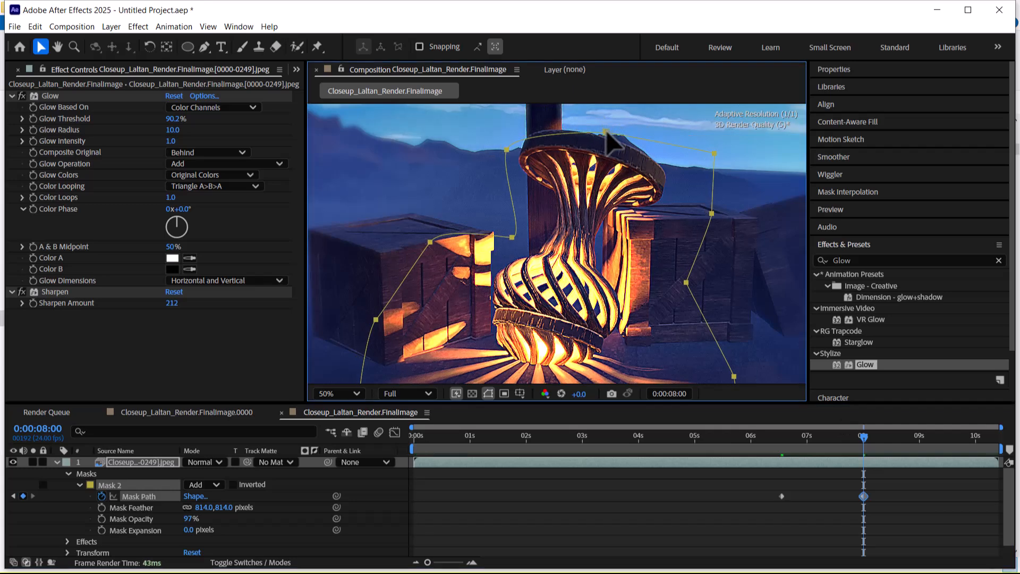
key("ctrl+z")
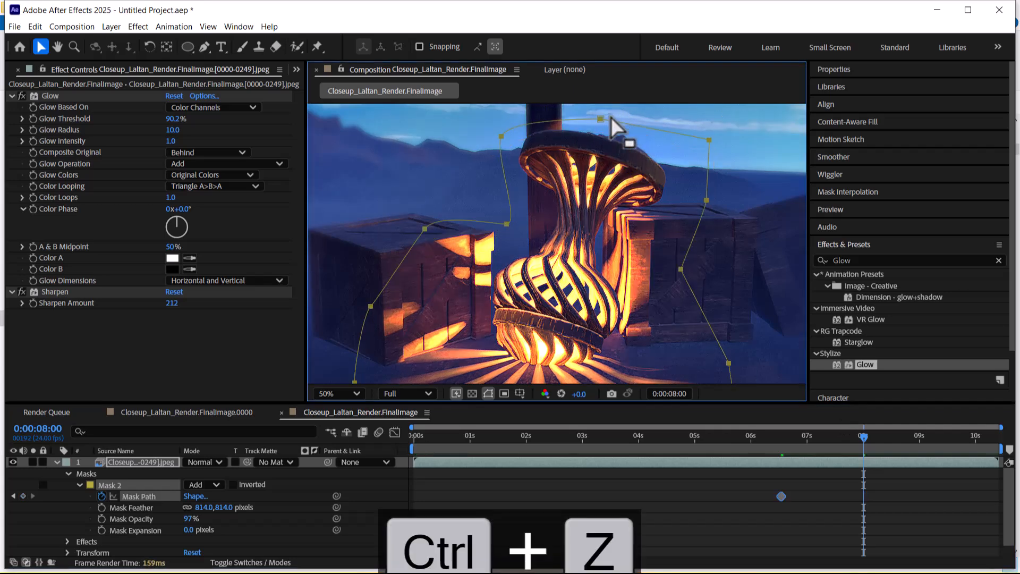
left_click_drag(589, 129, 600, 130)
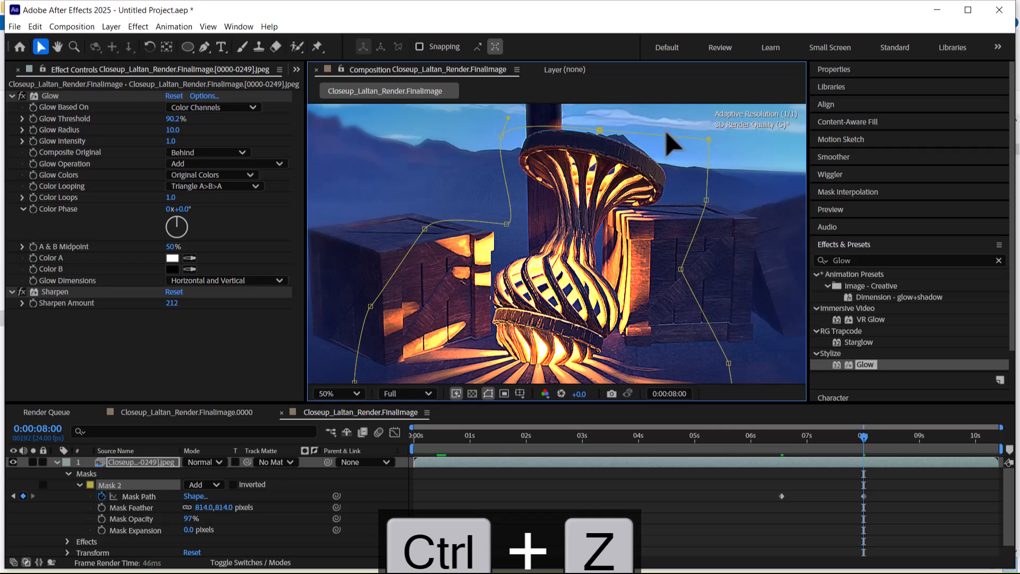
left_click_drag(709, 140, 641, 147)
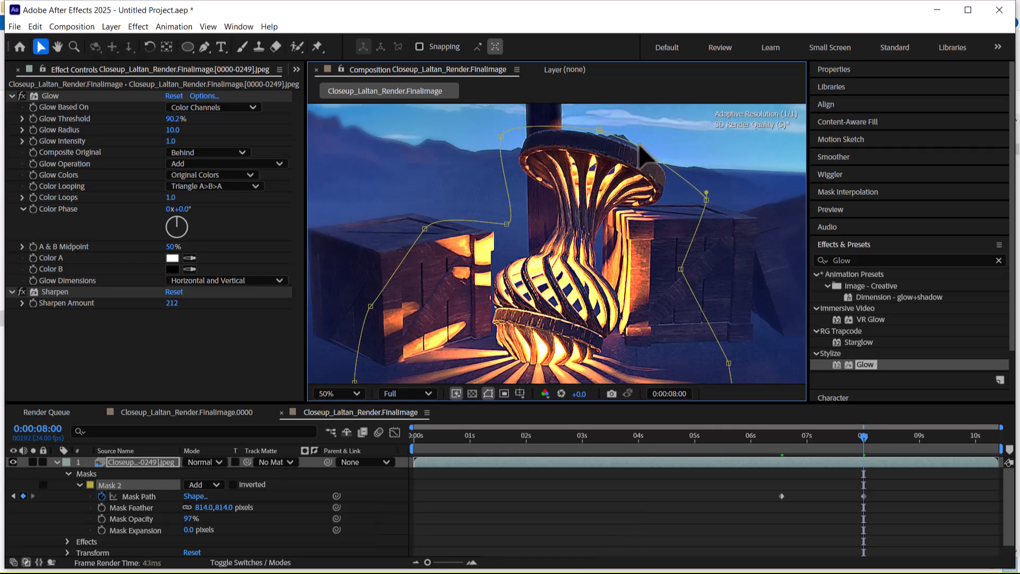
Add Mask Path keyframes at 0:00:09:06 and 0:00:10:04, fine-tuning the vertices above the lantern to follow its rim
left_click_drag(861, 438, 935, 441)
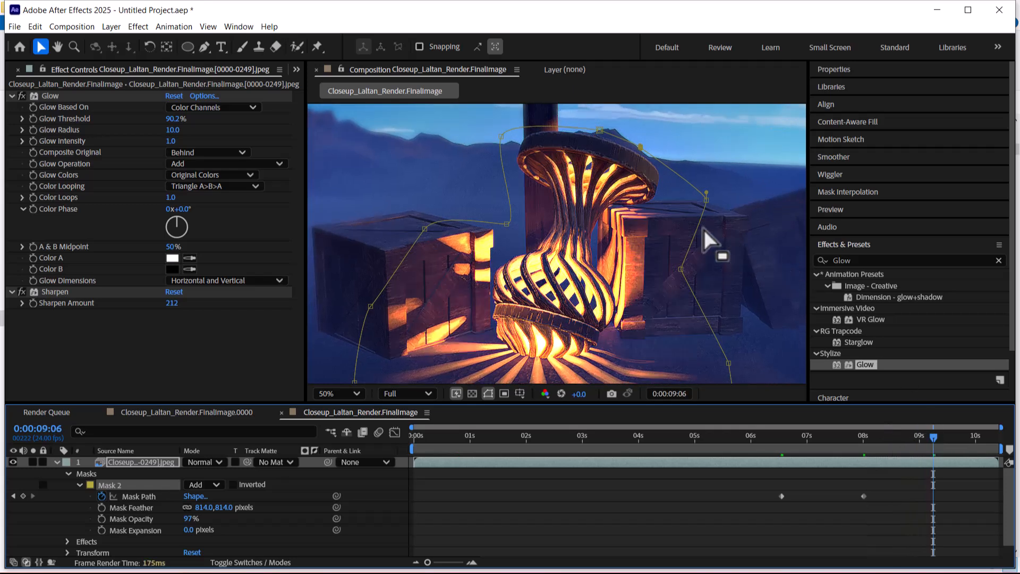
left_click_drag(641, 147, 598, 131)
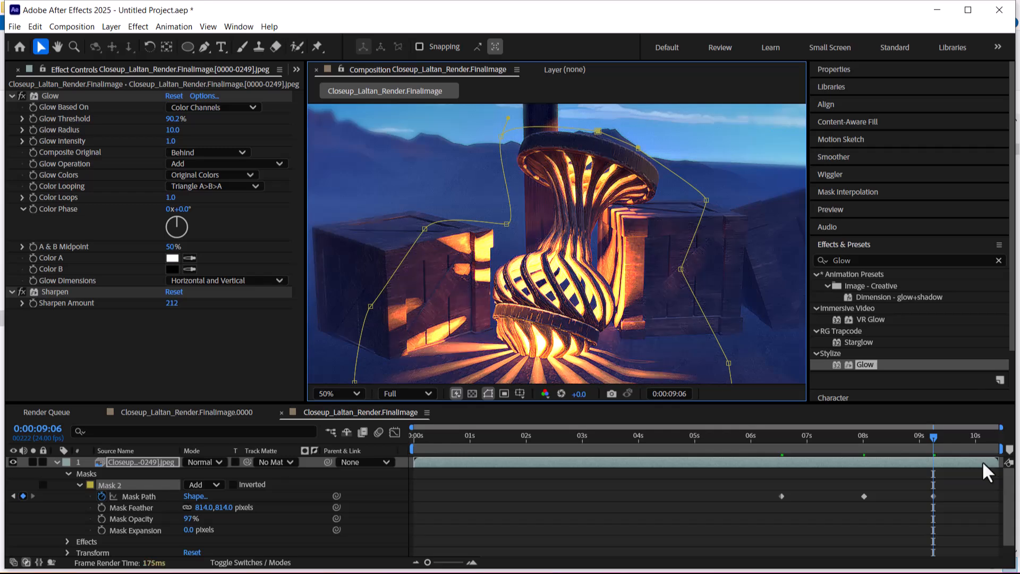
left_click_drag(942, 436, 986, 432)
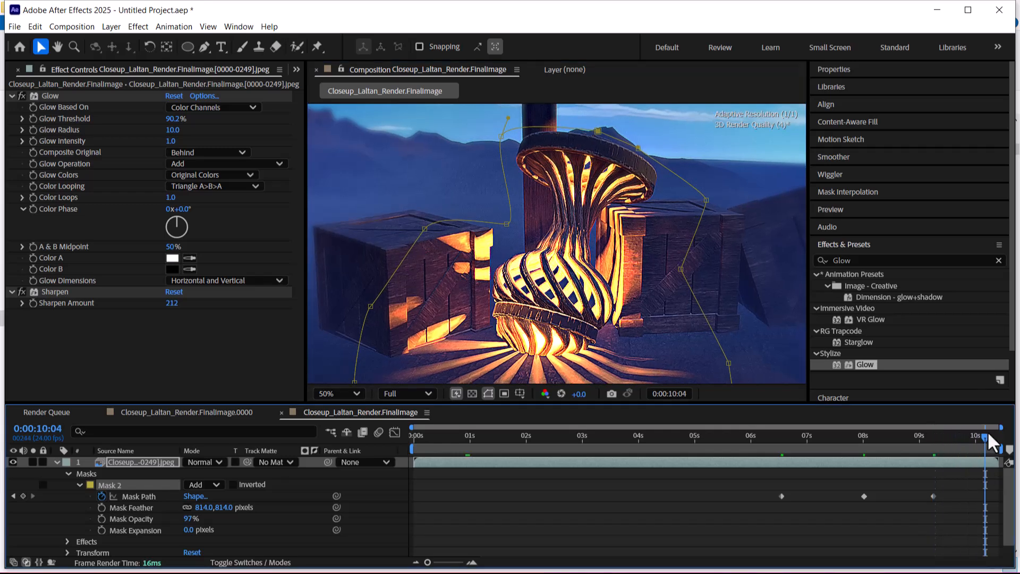
left_click_drag(639, 149, 591, 132)
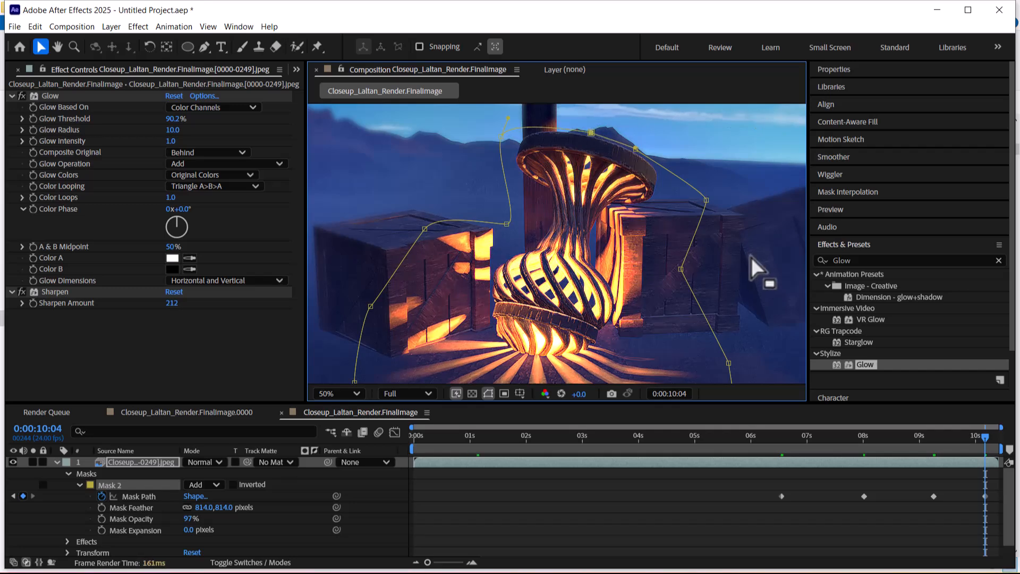
Preview the animation with the keyframed mask, stop it at 0:00:00:05, and bring up the Windows Start menu
key("space")
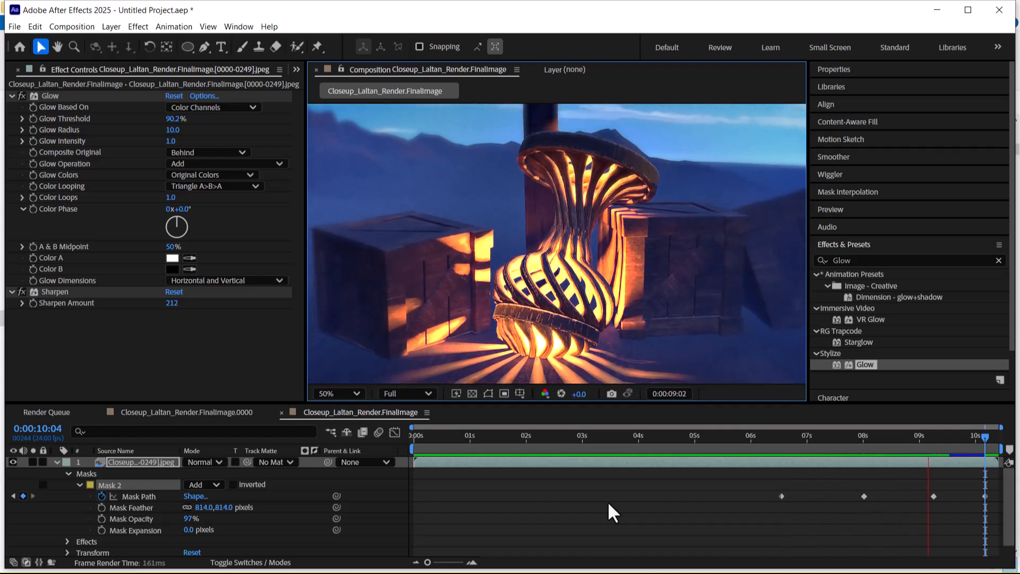
key("space")
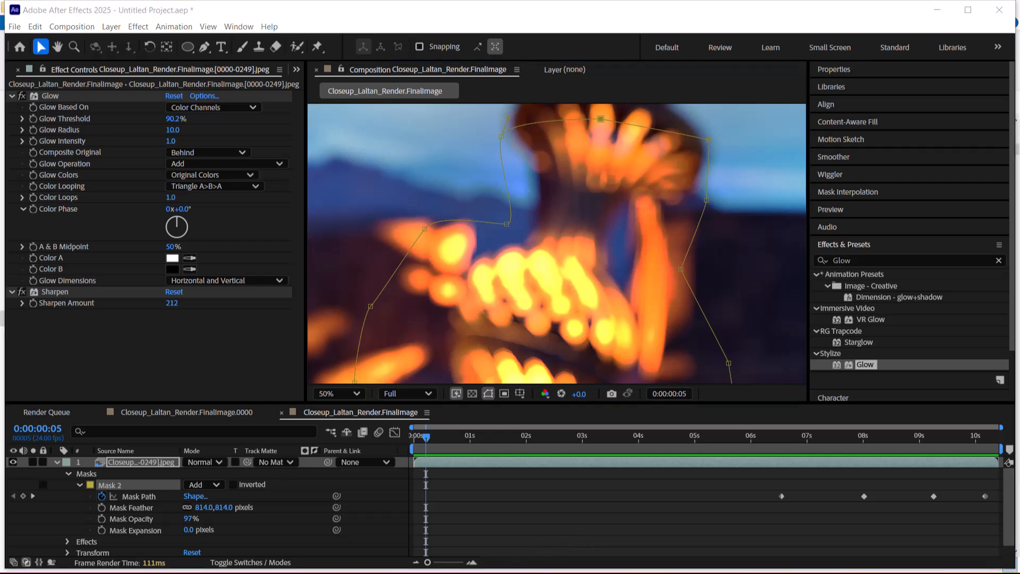
key("super")
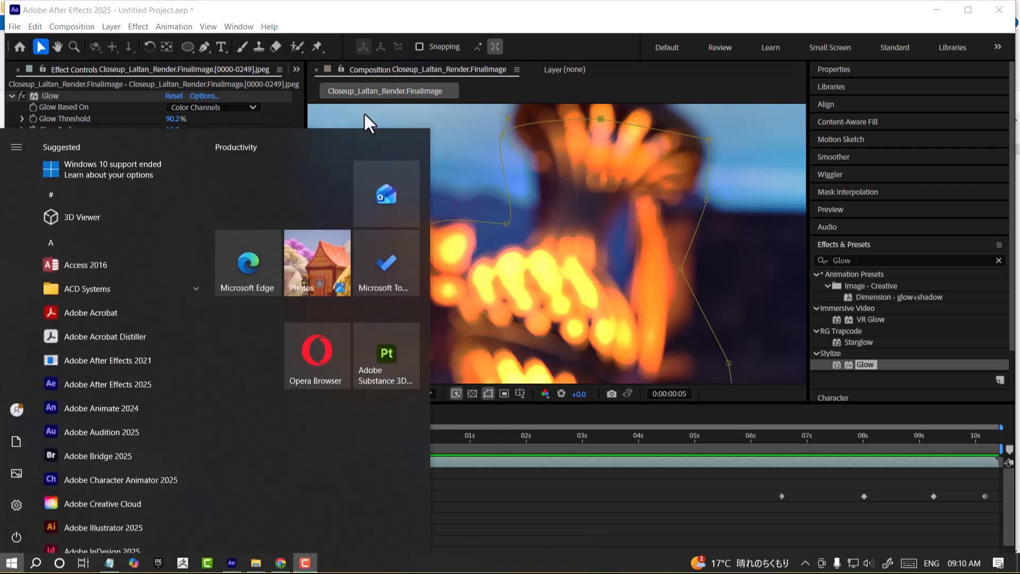